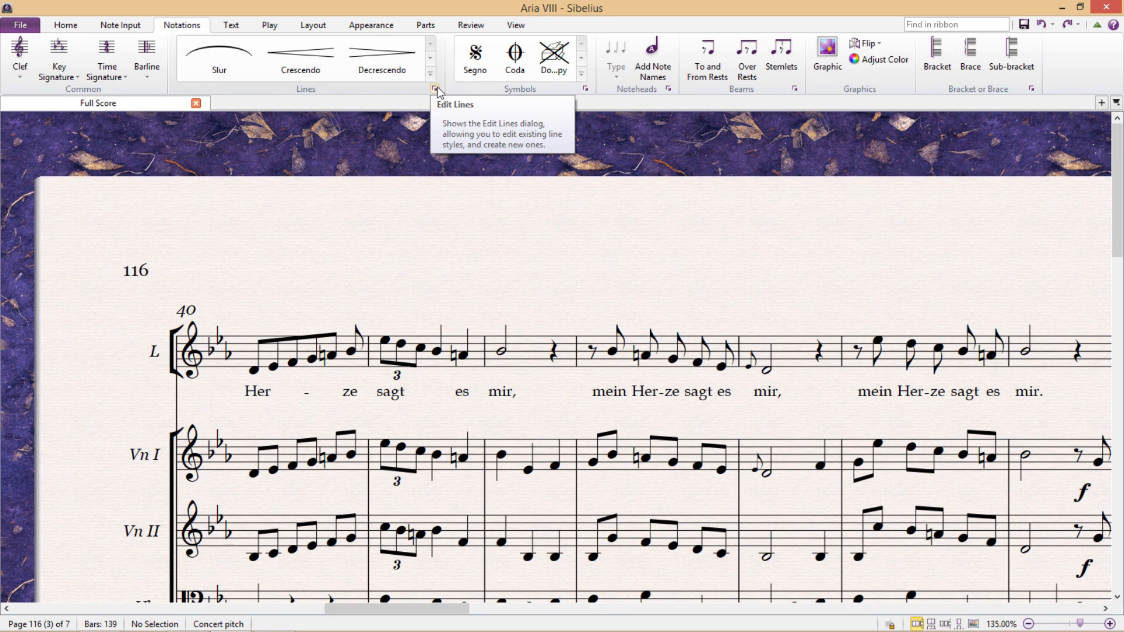
- Open the line styles editor and define a new line based on the Octave up staff line
click(435, 89)
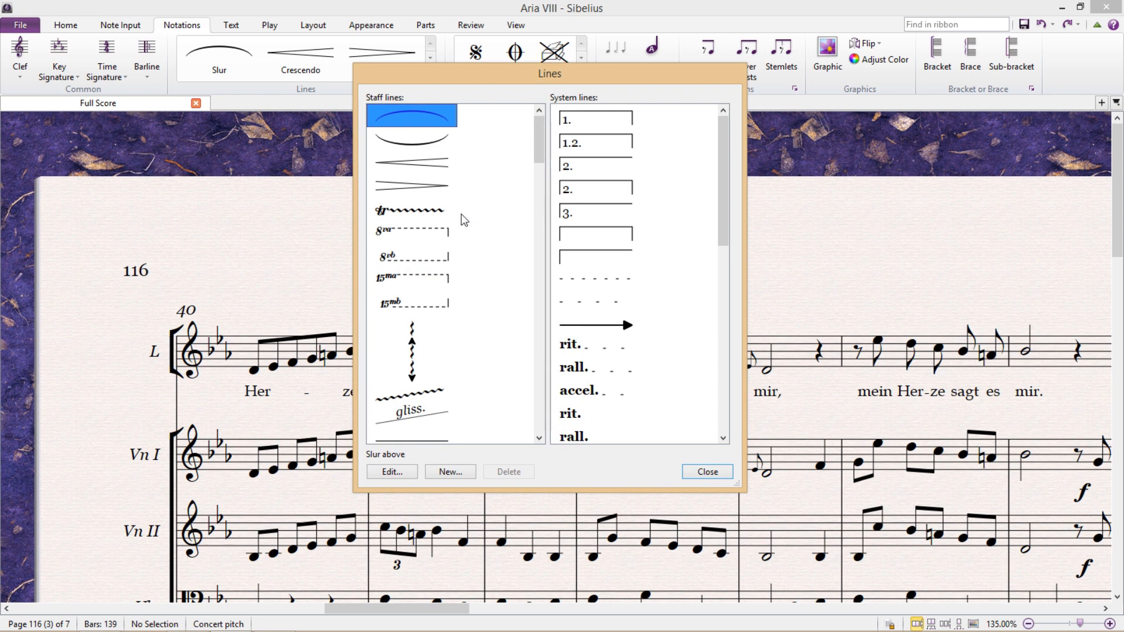
click(436, 235)
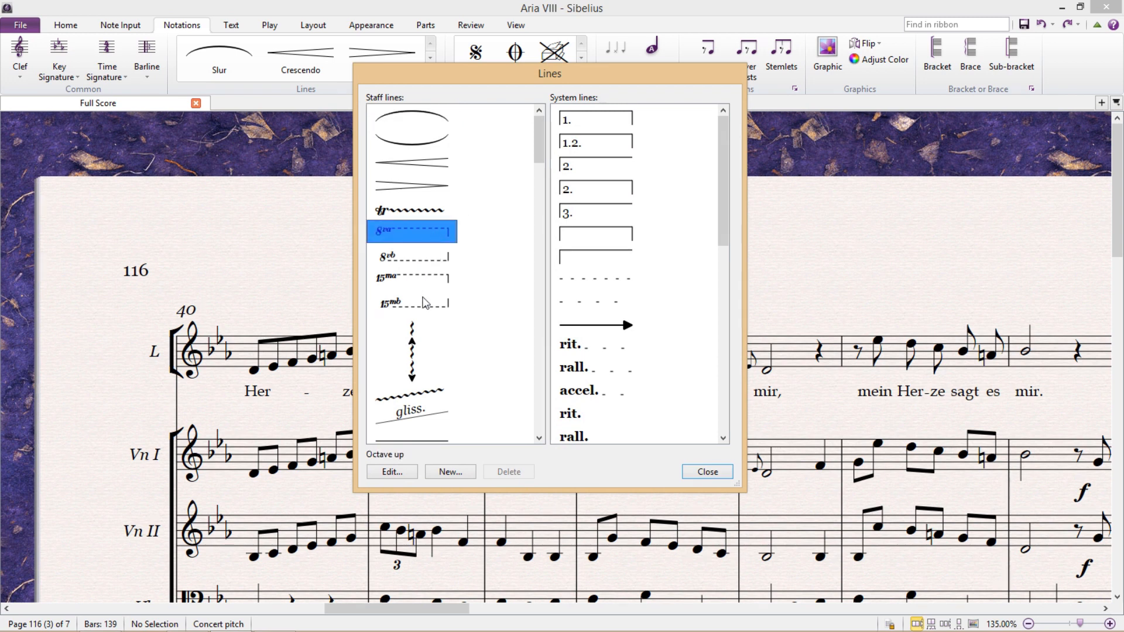
click(473, 477)
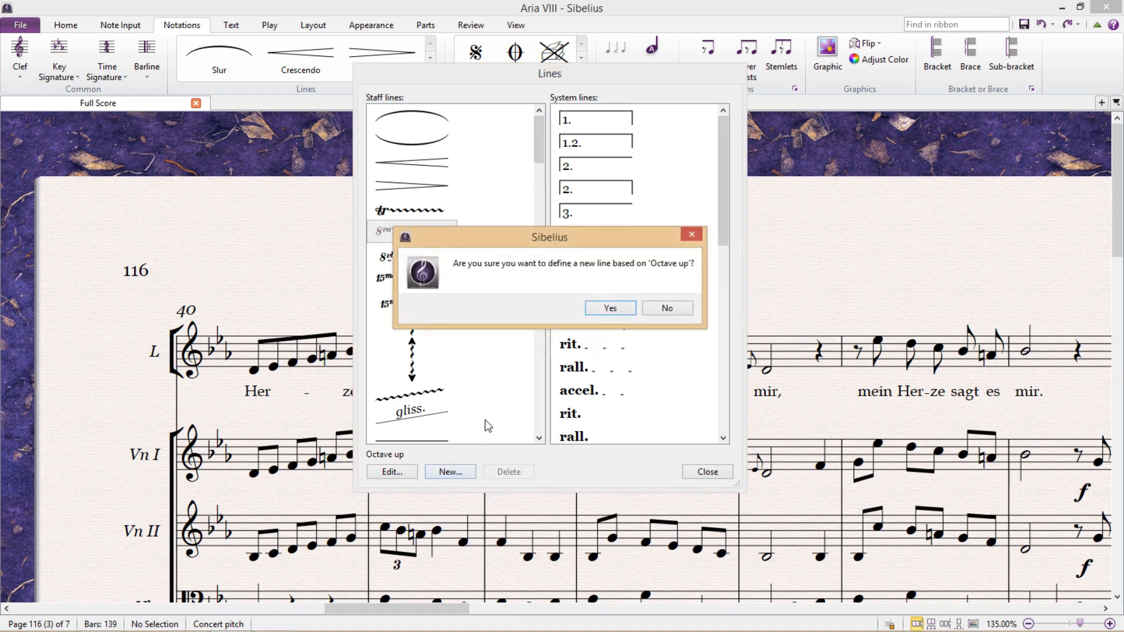
click(610, 309)
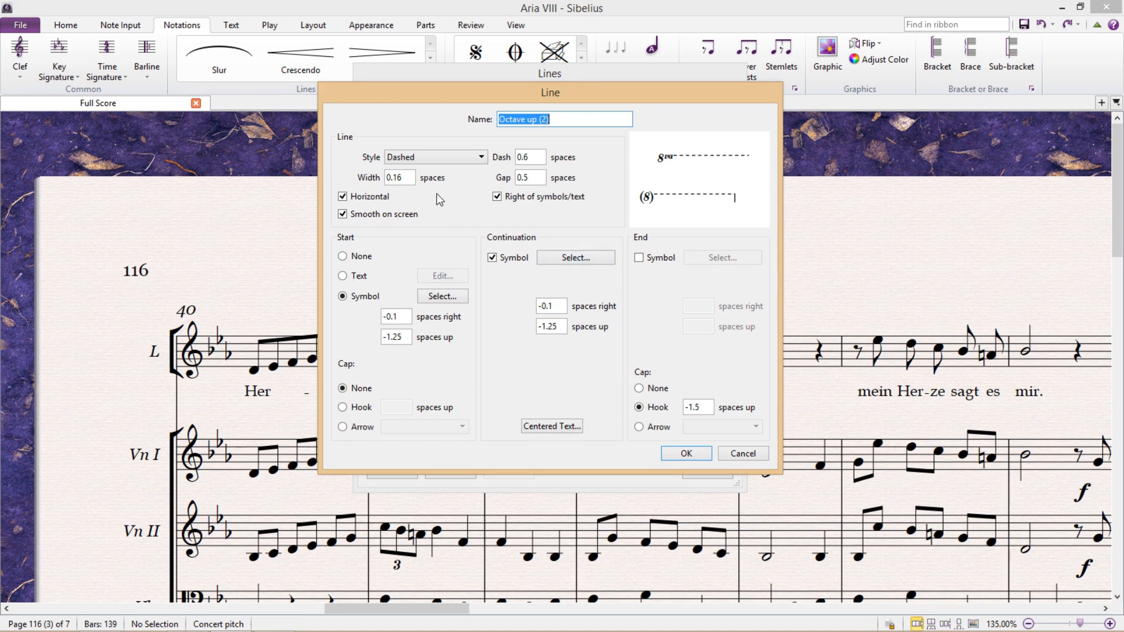
- Try the Solid and Dotted styles on the new line, and return its style to Dashed
click(473, 162)
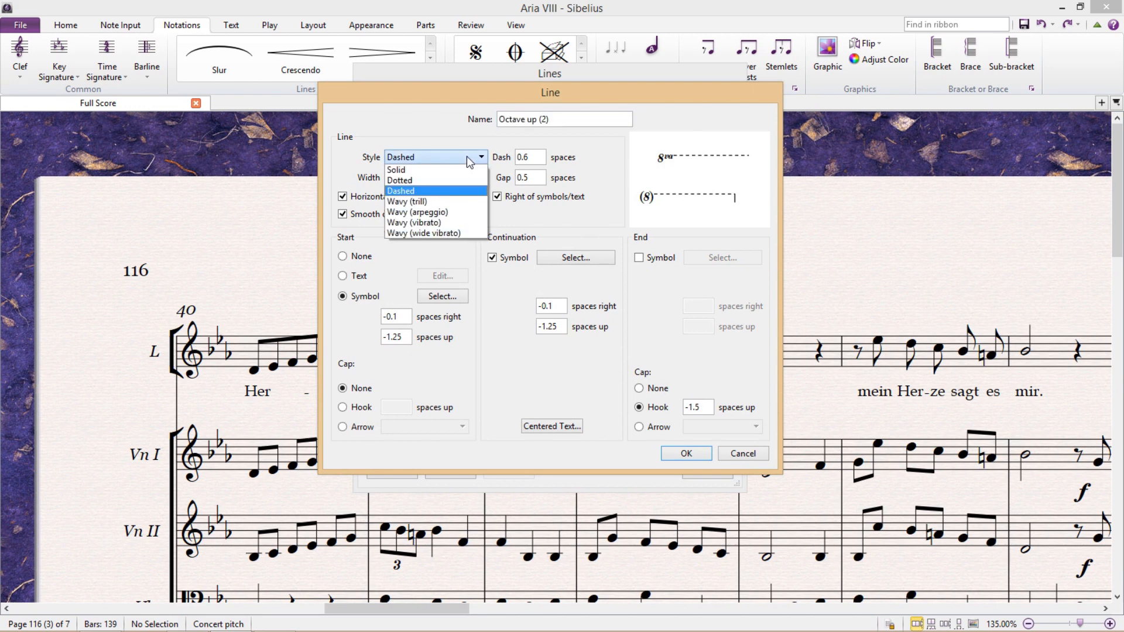
click(452, 168)
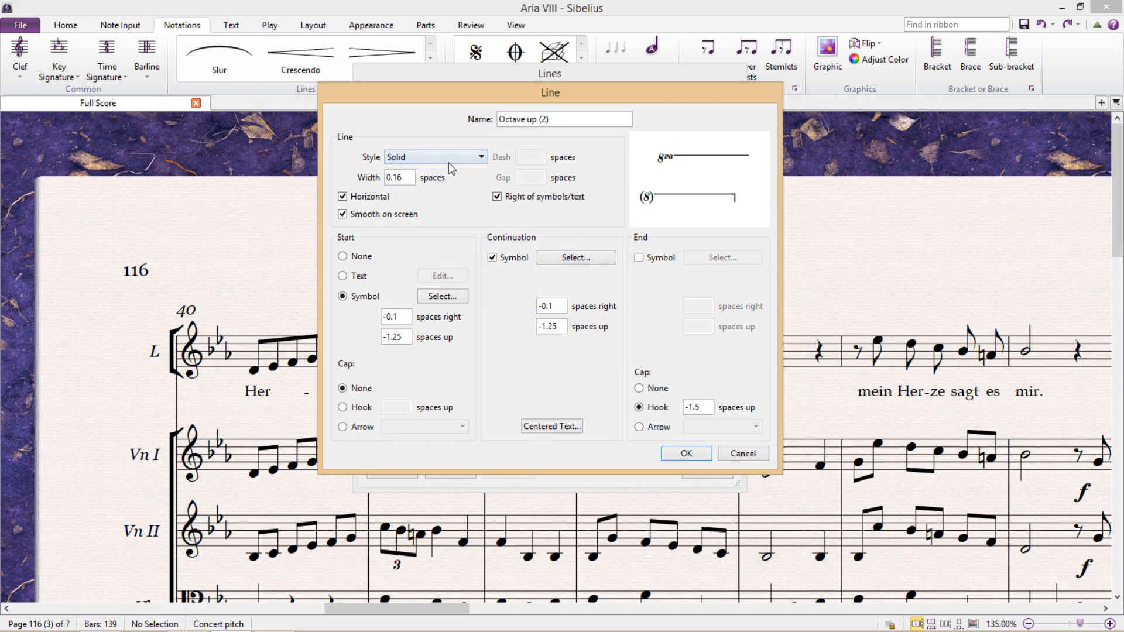
click(448, 161)
click(448, 181)
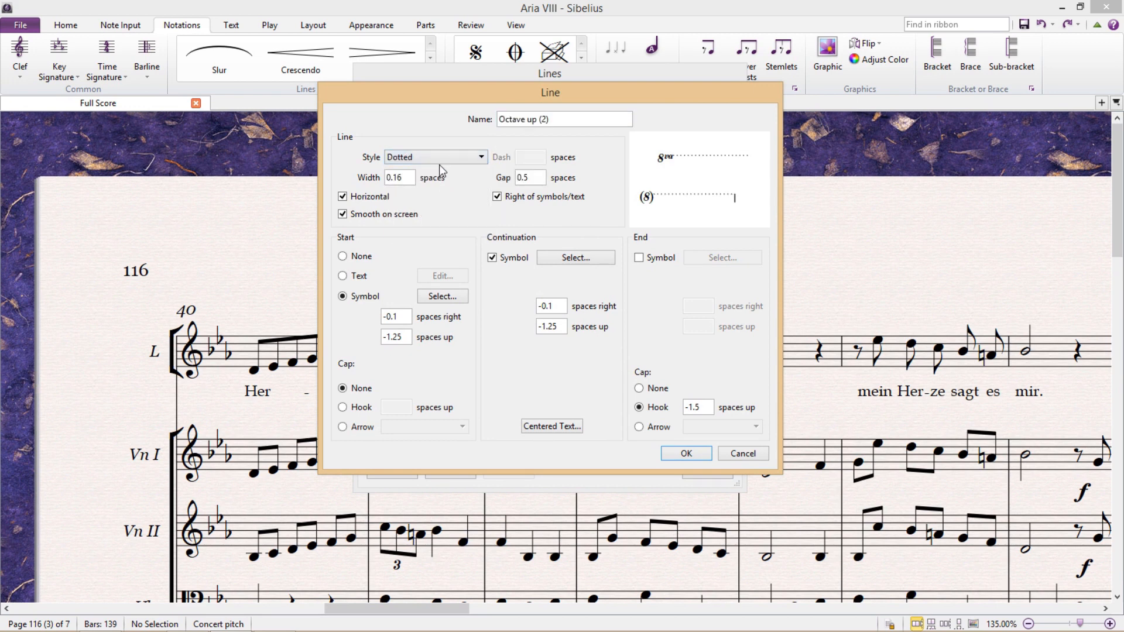
click(436, 155)
click(436, 190)
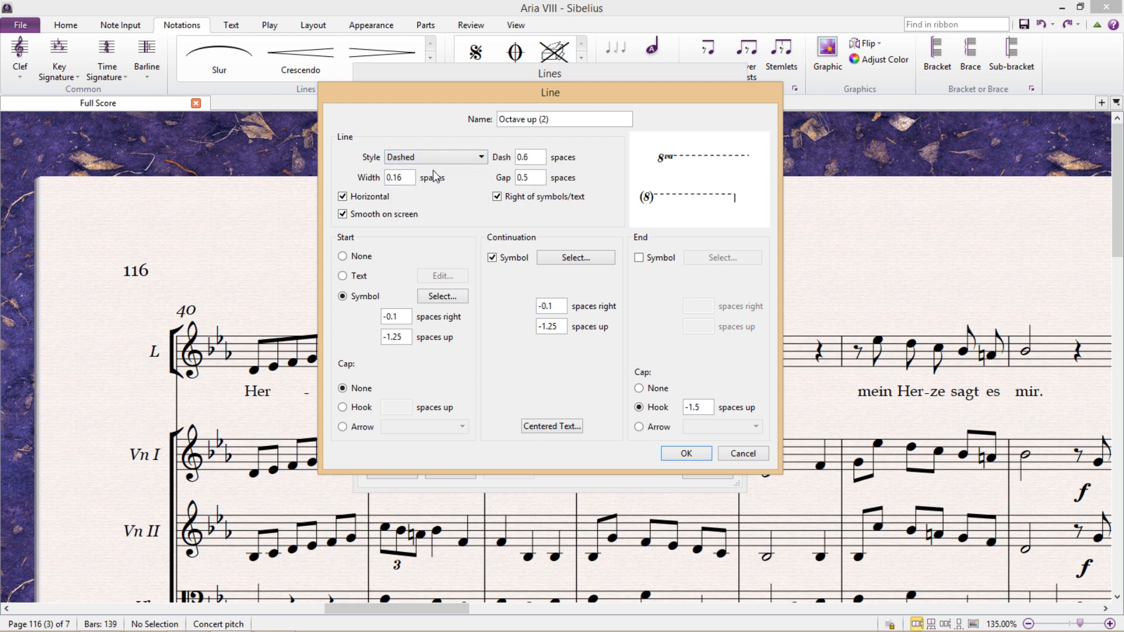
- Try the wavy trill, arpeggio, vibrato and wide vibrato styles on the line, and set its style back to Dashed
click(434, 160)
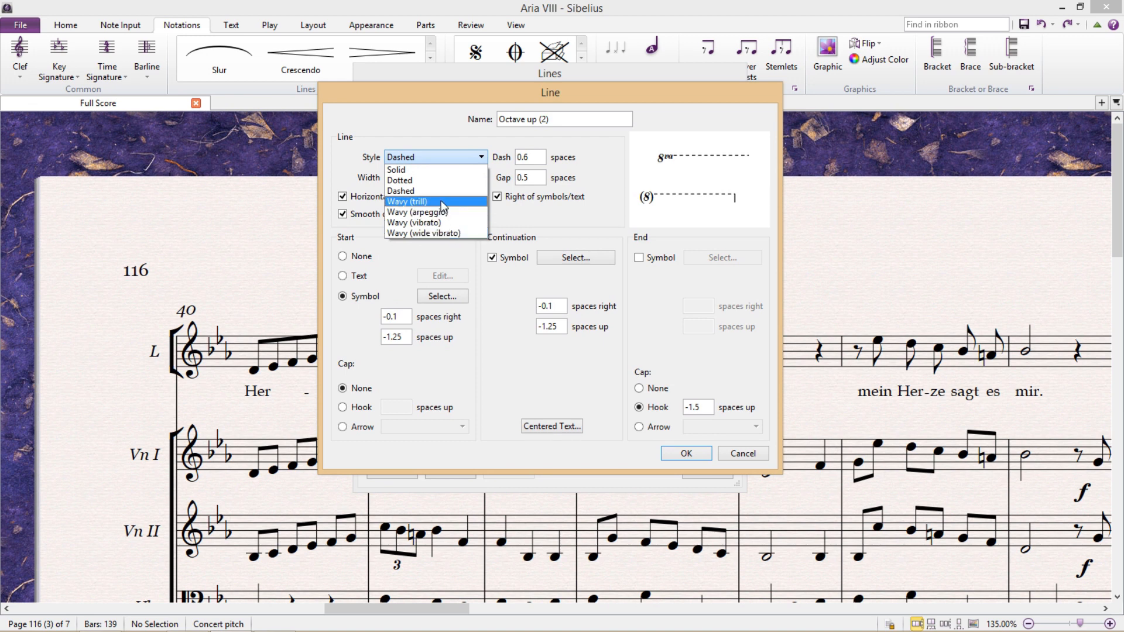
click(441, 200)
click(436, 157)
click(445, 211)
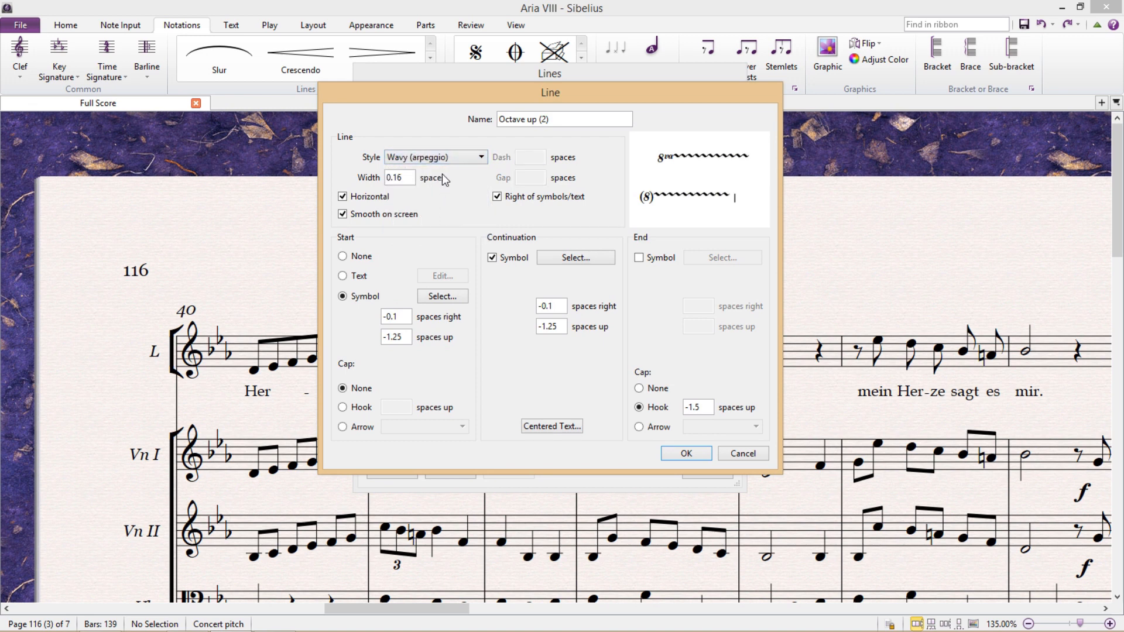
click(444, 158)
click(459, 223)
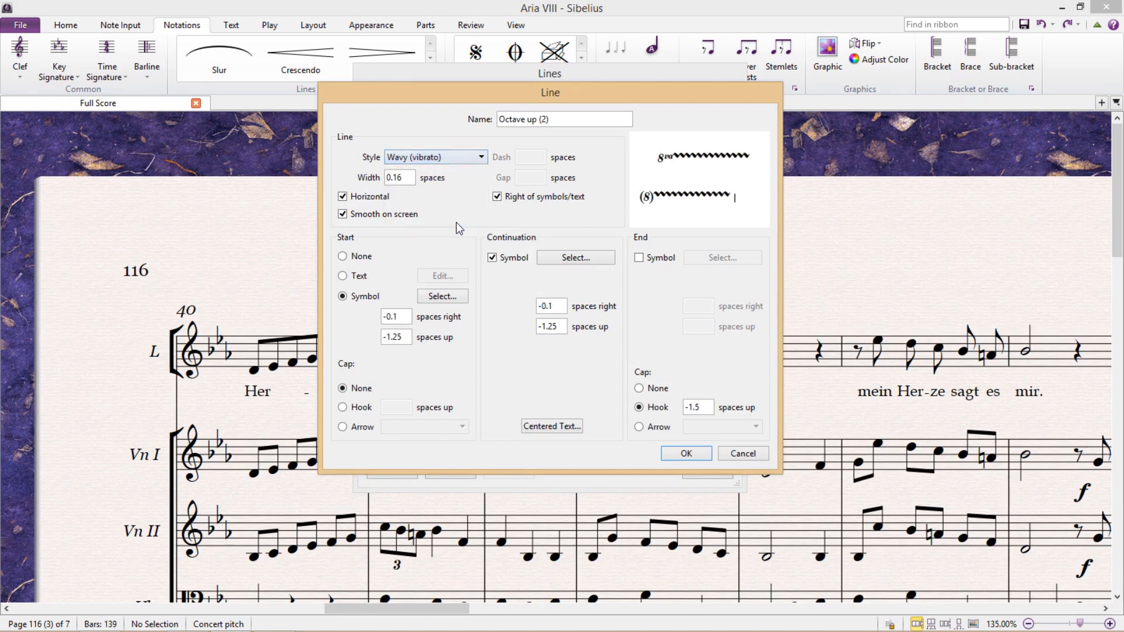
click(453, 159)
click(458, 233)
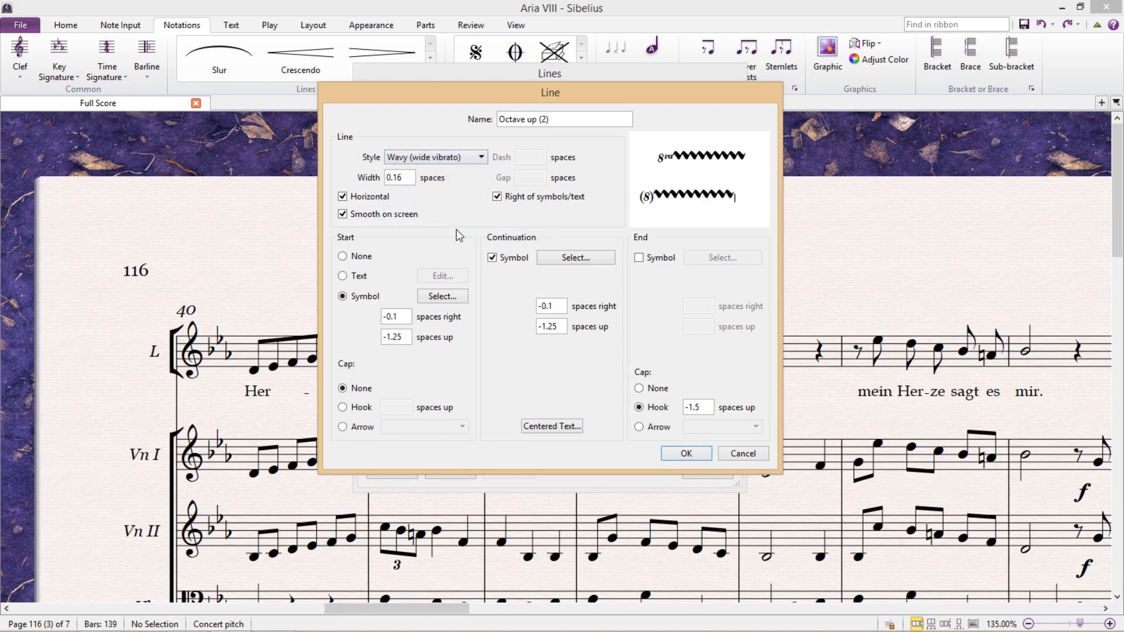
click(440, 158)
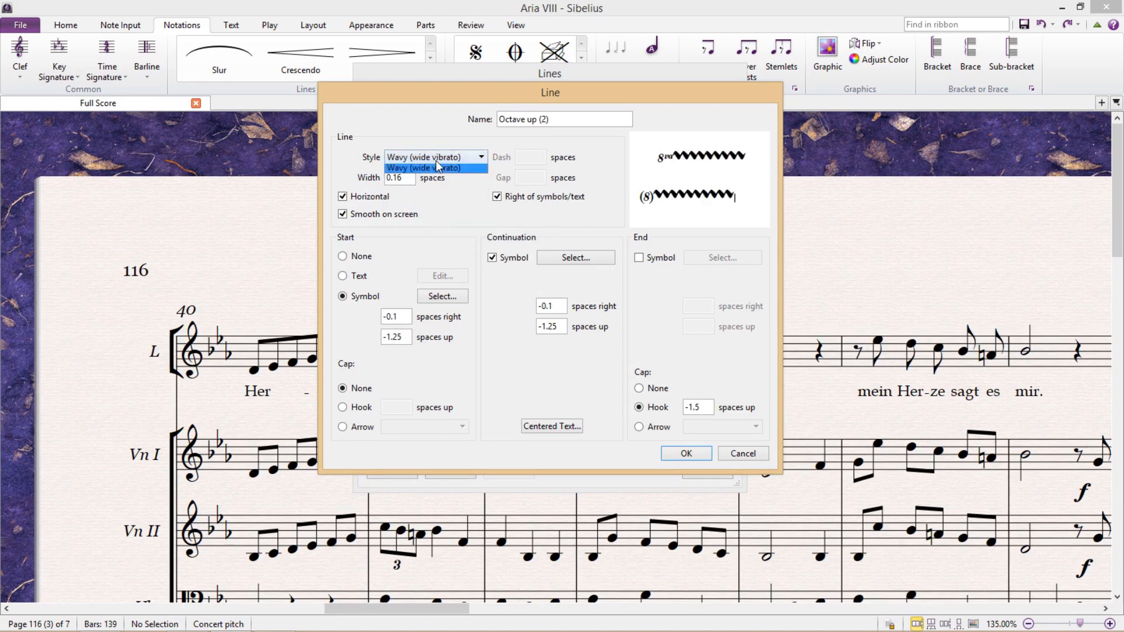
click(436, 192)
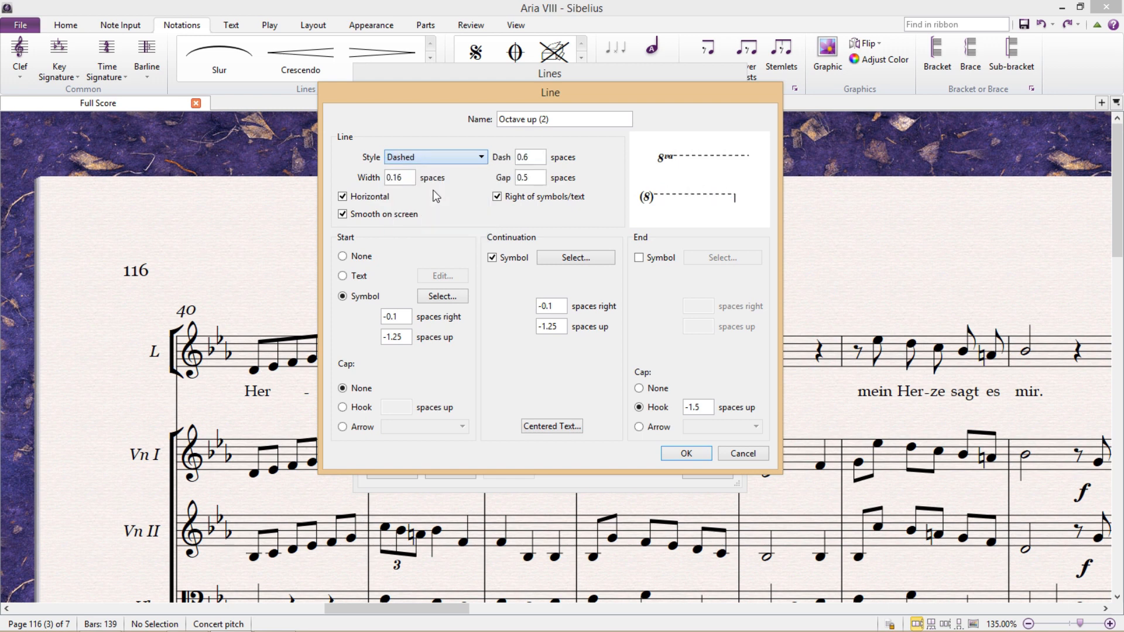
- Try a line width of 0.5 spaces, set it to 0.1 spaces, and toggle the Horizontal option off and on again
drag(393, 177, 416, 177)
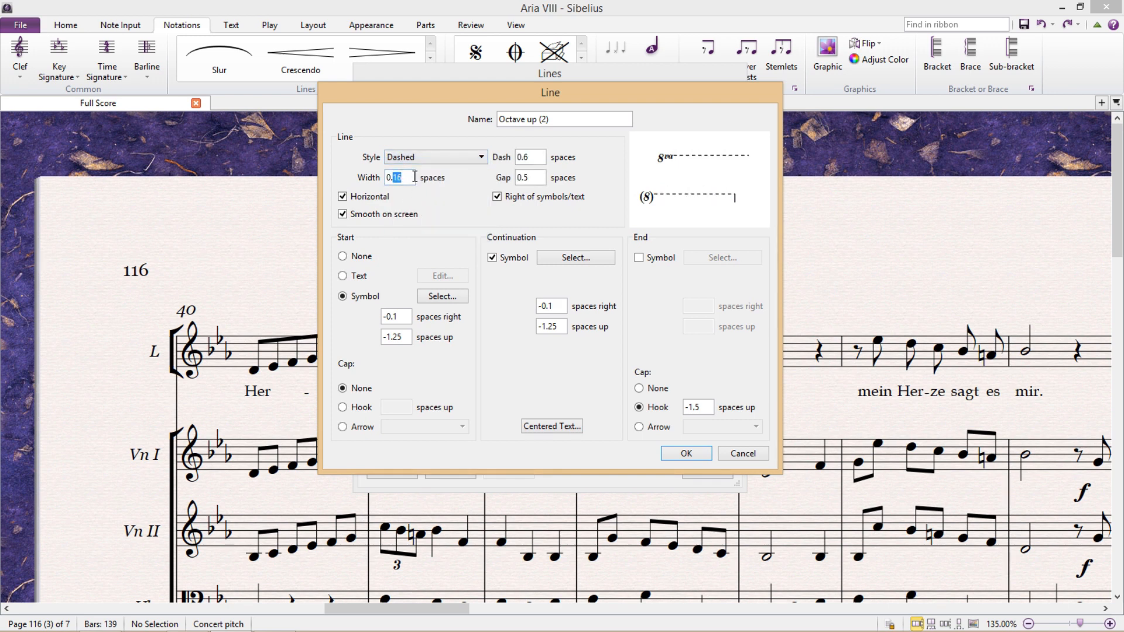
click(525, 158)
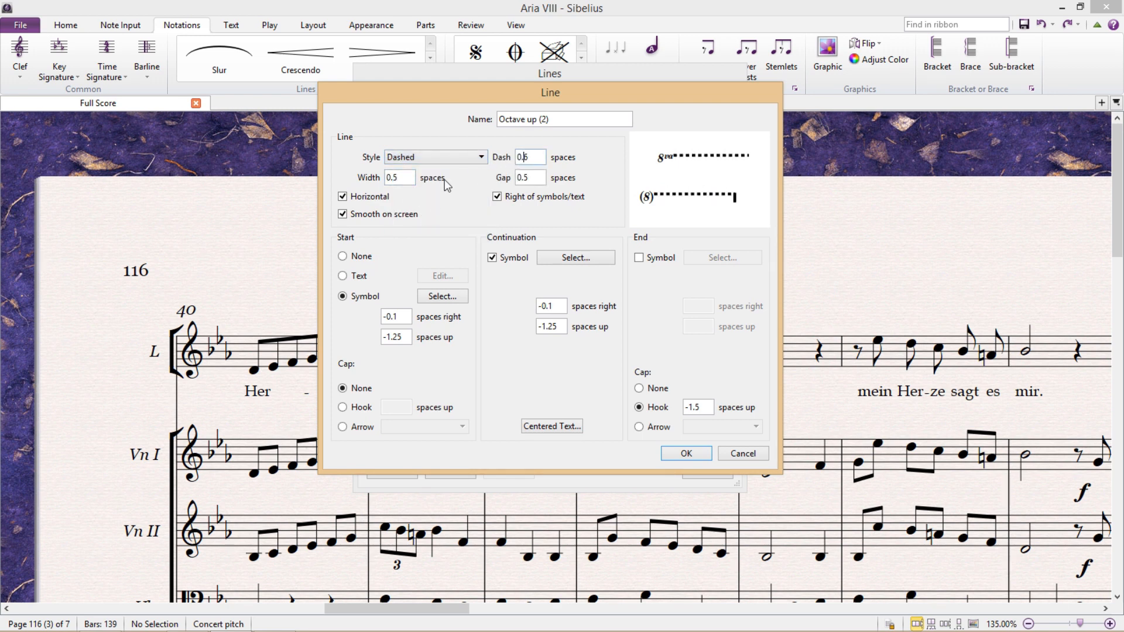
drag(393, 174, 422, 179)
text(.1)
click(343, 196)
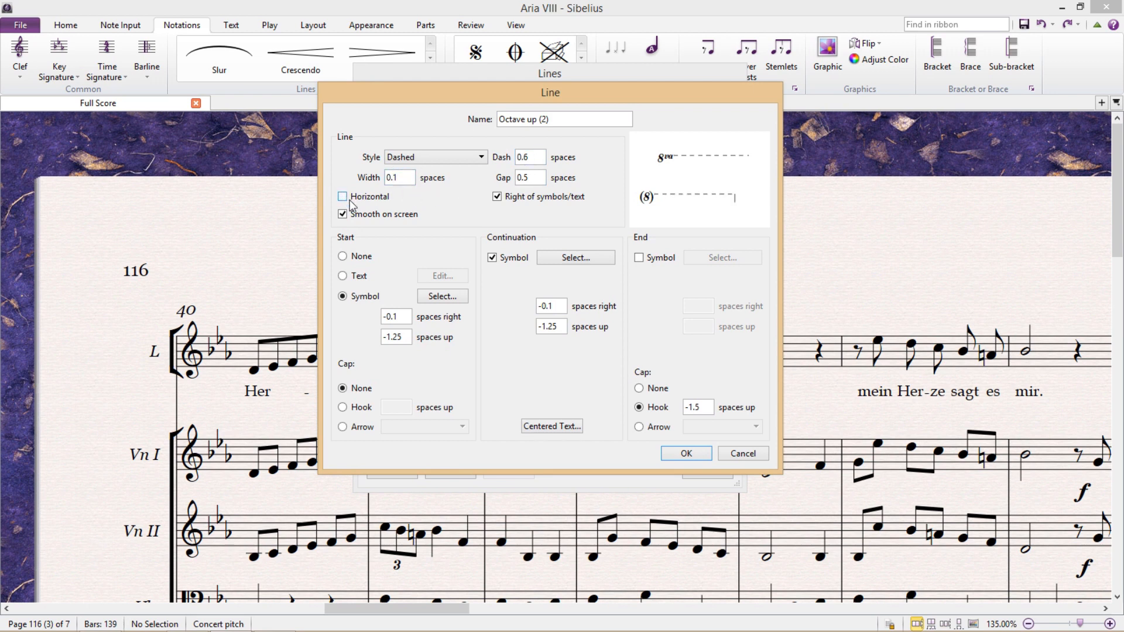
click(351, 199)
- Set the gap to 1 space and the dash length to 0.9 spaces, and turn off Right of symbols/text
double_click(529, 178)
text(1)
click(534, 158)
drag(524, 157, 537, 156)
text(9)
click(537, 179)
- Remove the line's start symbol and try a start text reading "text" in the Boxed text (on blank page) style
click(344, 256)
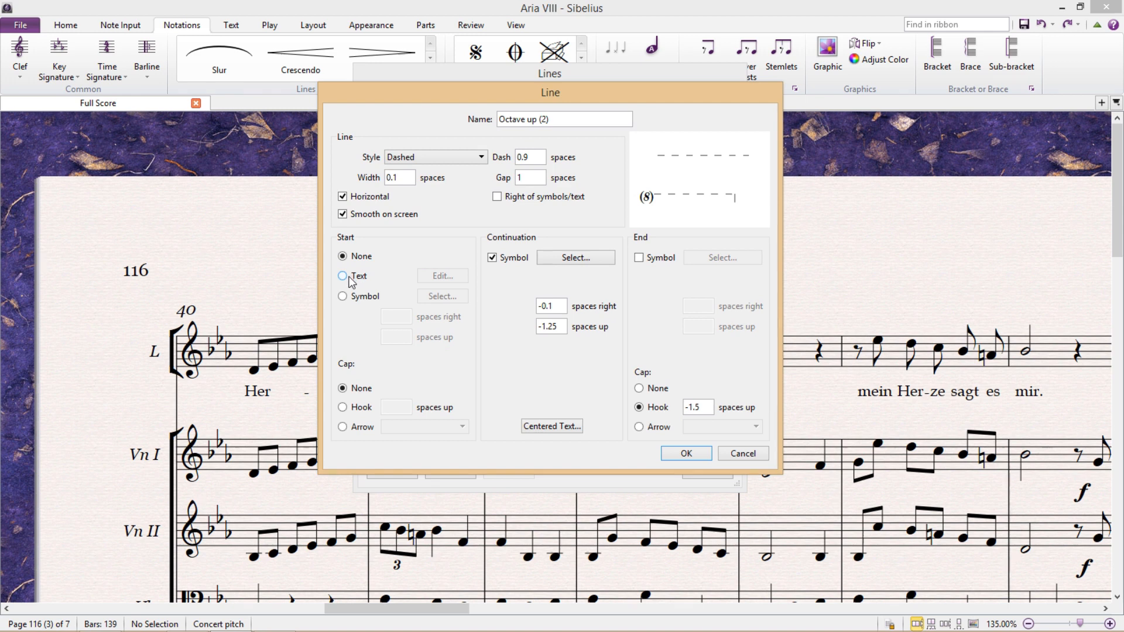
click(349, 278)
click(445, 275)
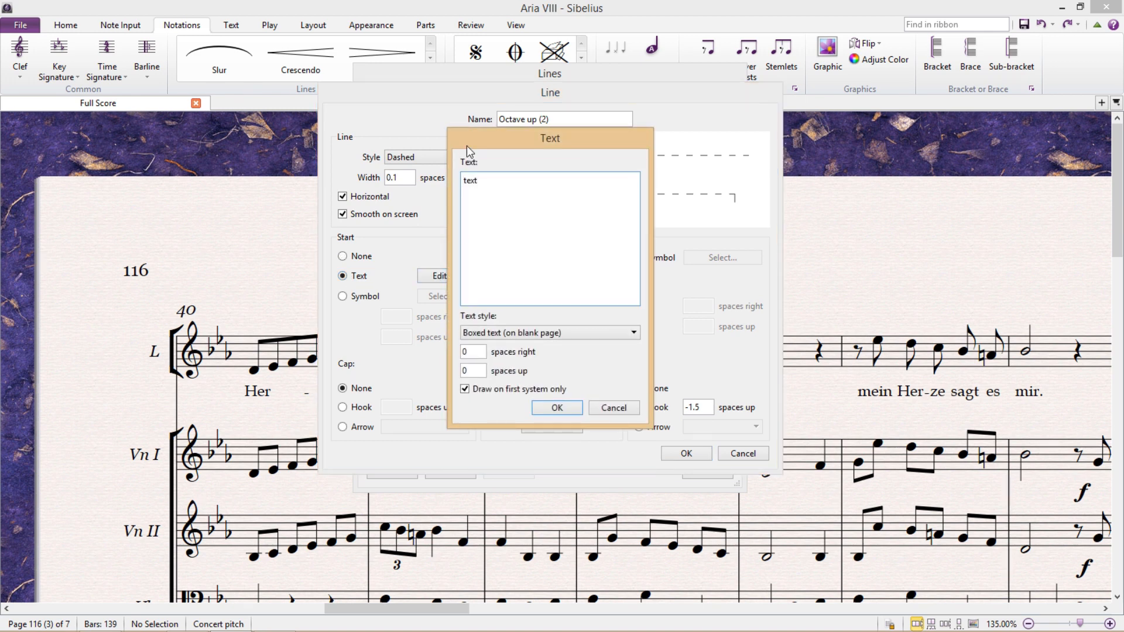
click(548, 410)
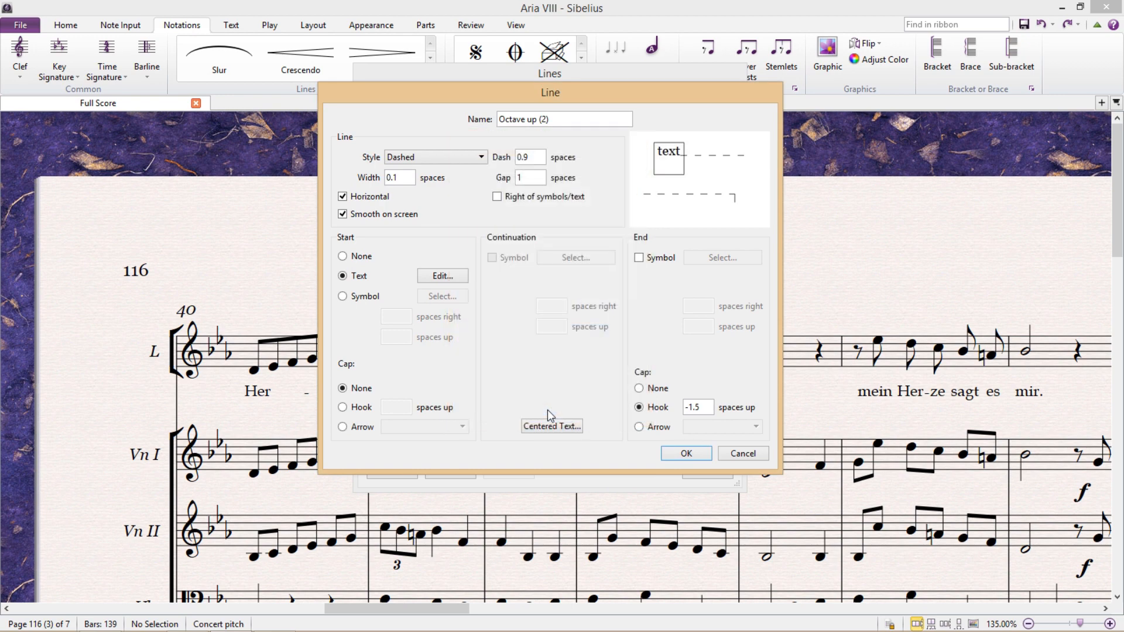
- Try the Symbol option for the line's start, and reset the start to None
click(348, 296)
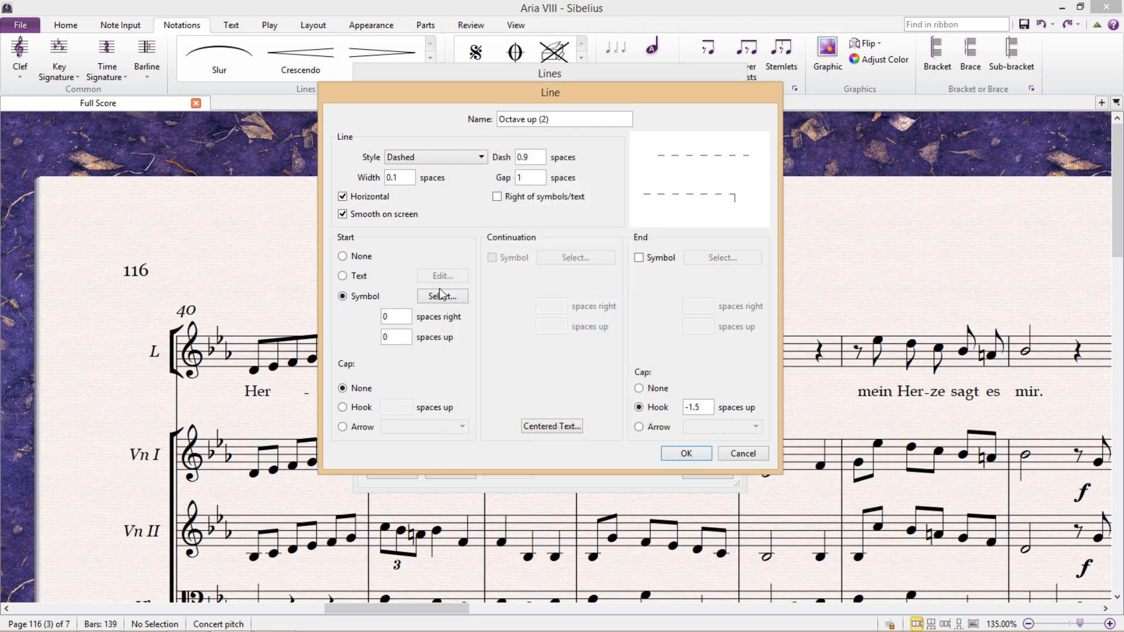
click(442, 296)
double_click(592, 58)
click(345, 258)
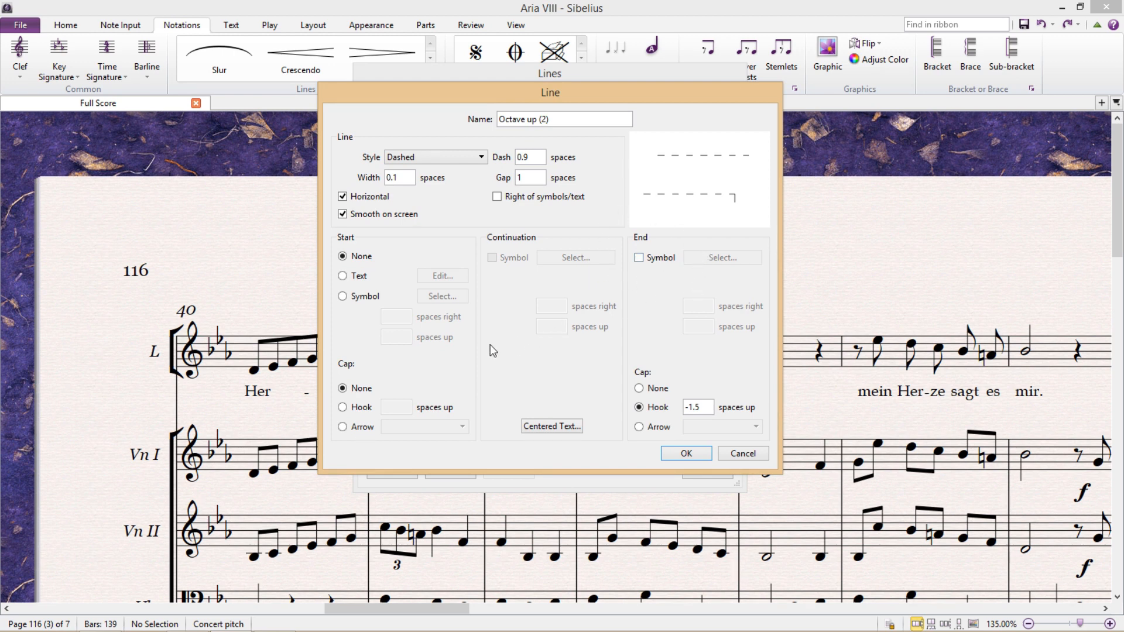
- Try hook caps, give both the start and end of the line a Barbed arrow cap, and check the centered text settings
click(350, 408)
click(343, 430)
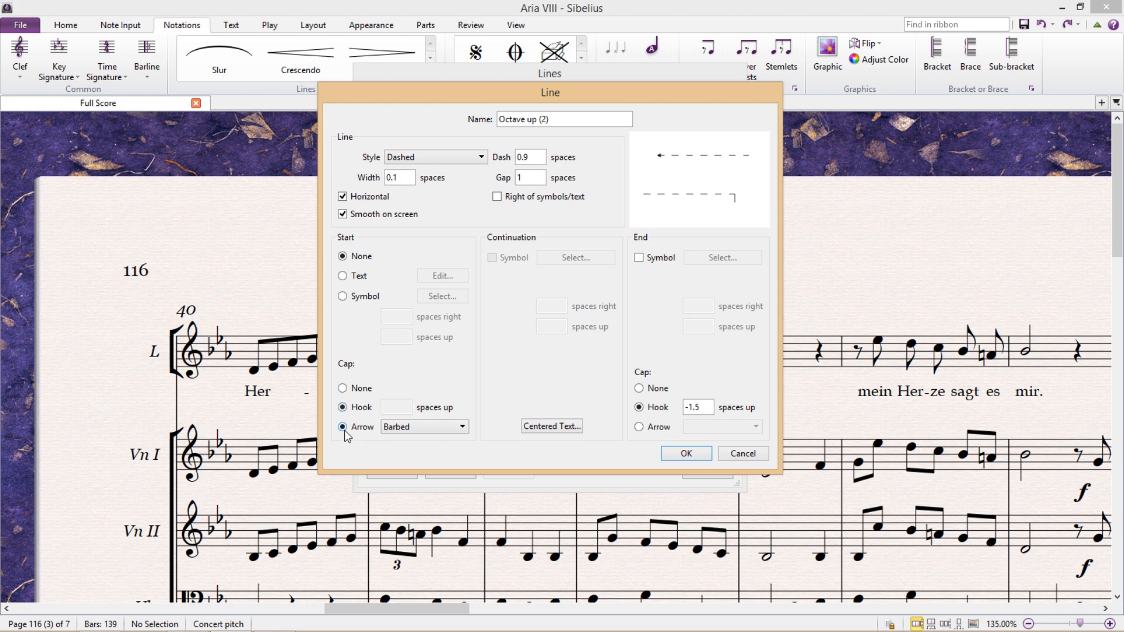
click(640, 430)
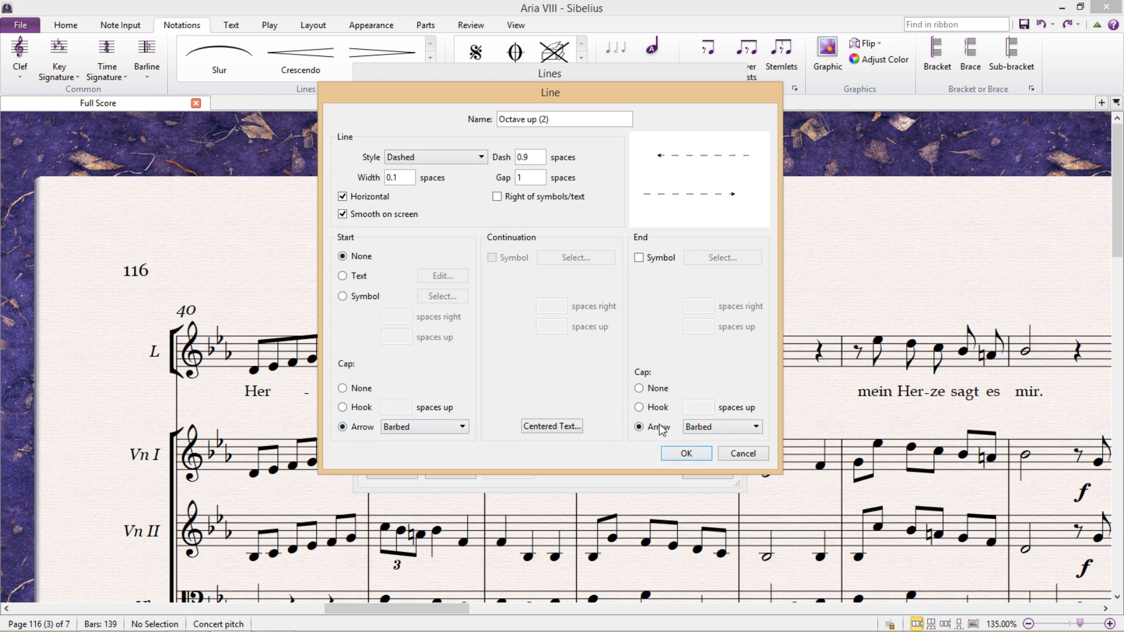
click(641, 408)
click(640, 428)
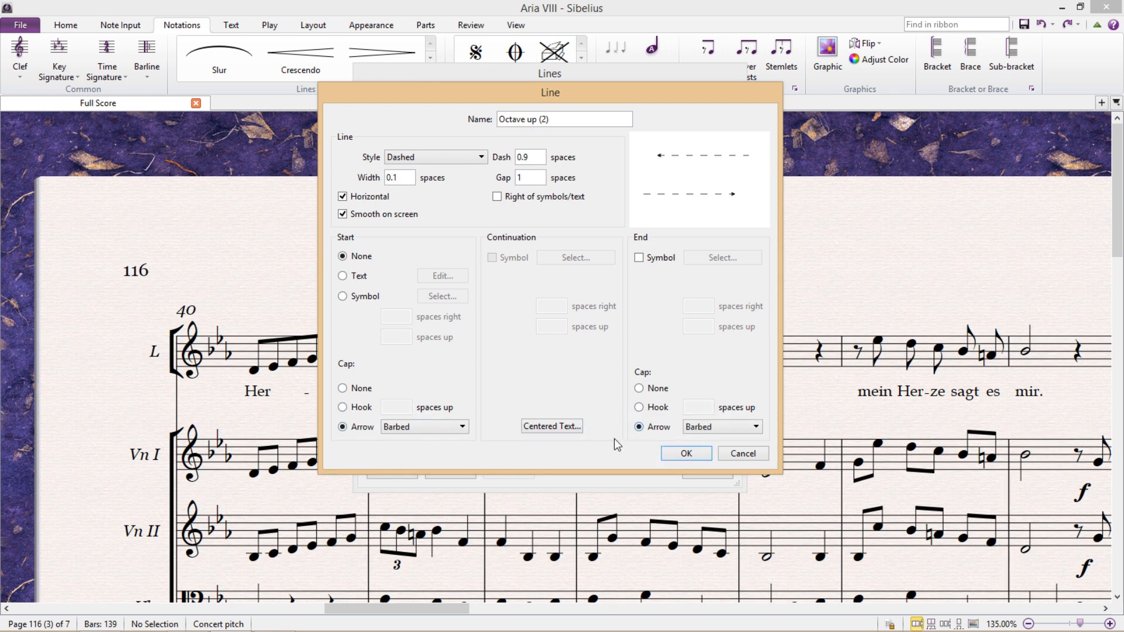
click(550, 427)
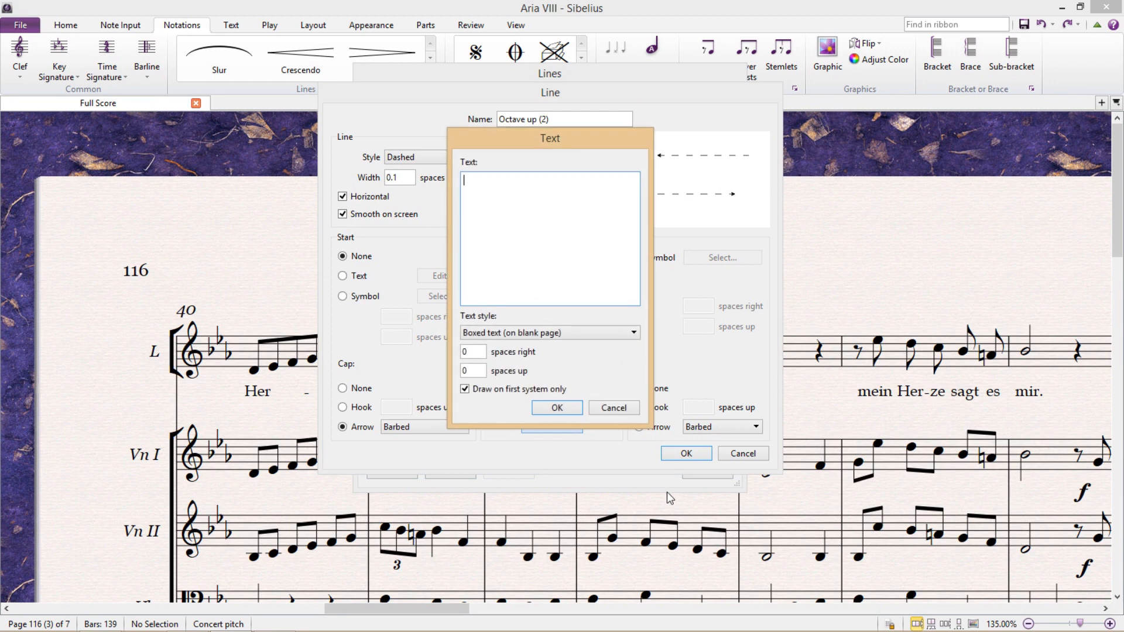
click(626, 408)
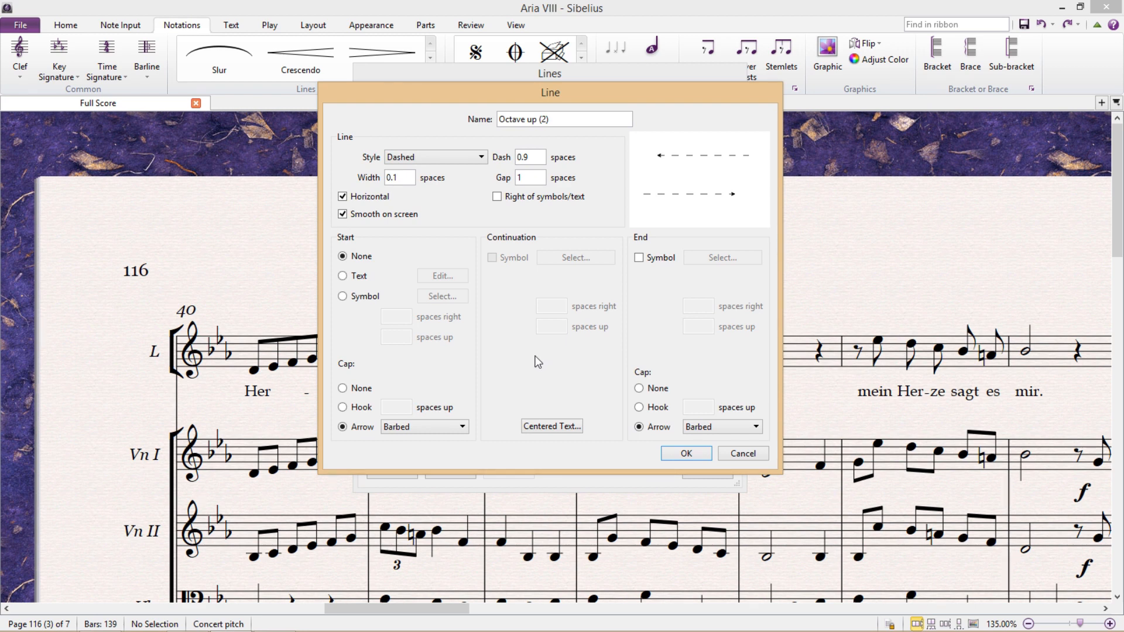
- Try the Wavy (vibrato) and Wavy (wide vibrato) styles on the line, and discard the new line definition
click(474, 159)
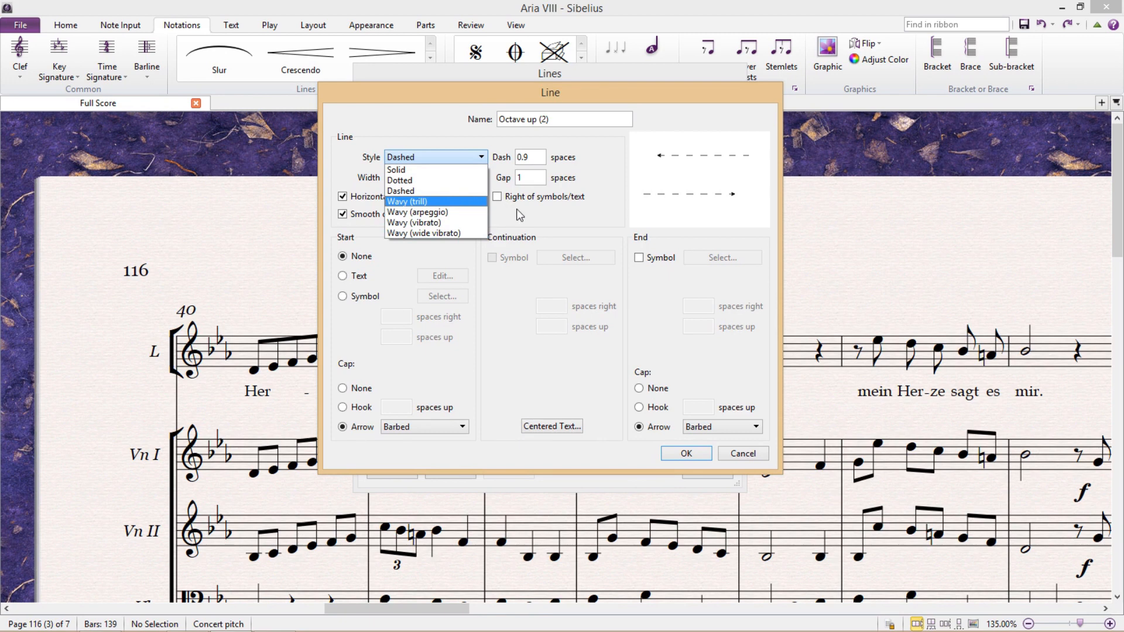
click(452, 222)
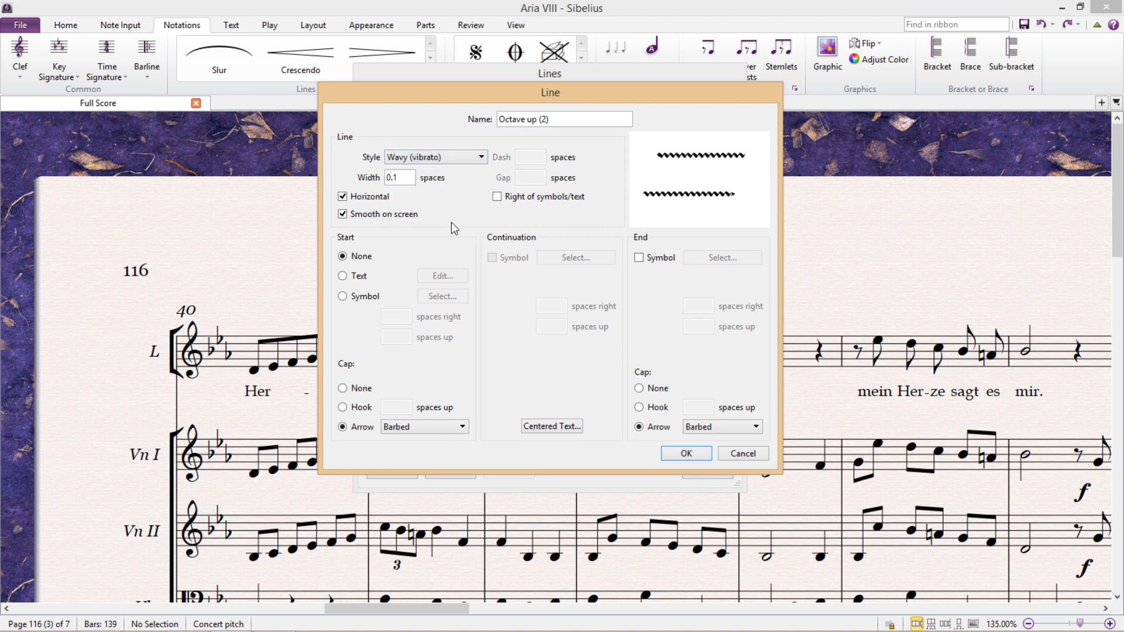
click(456, 161)
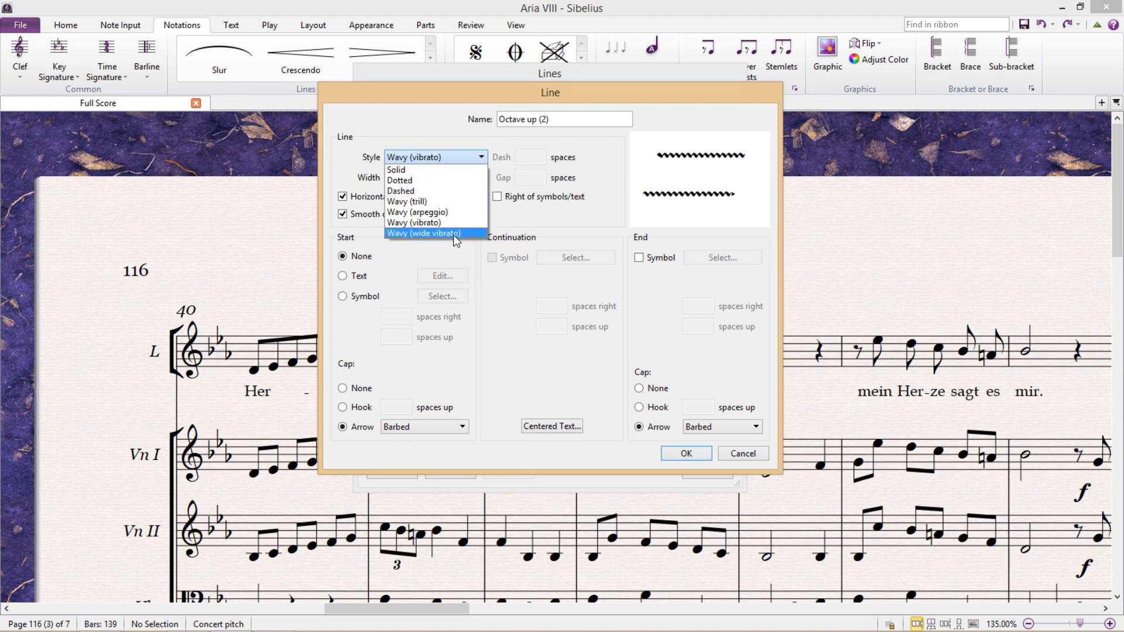
click(453, 234)
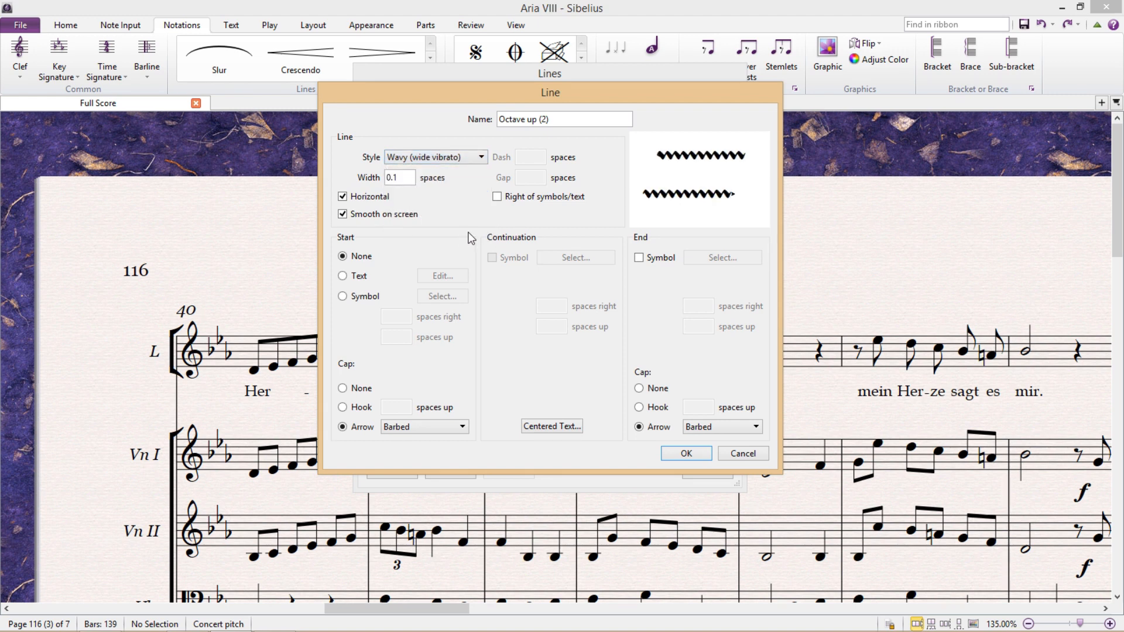
click(425, 161)
click(422, 203)
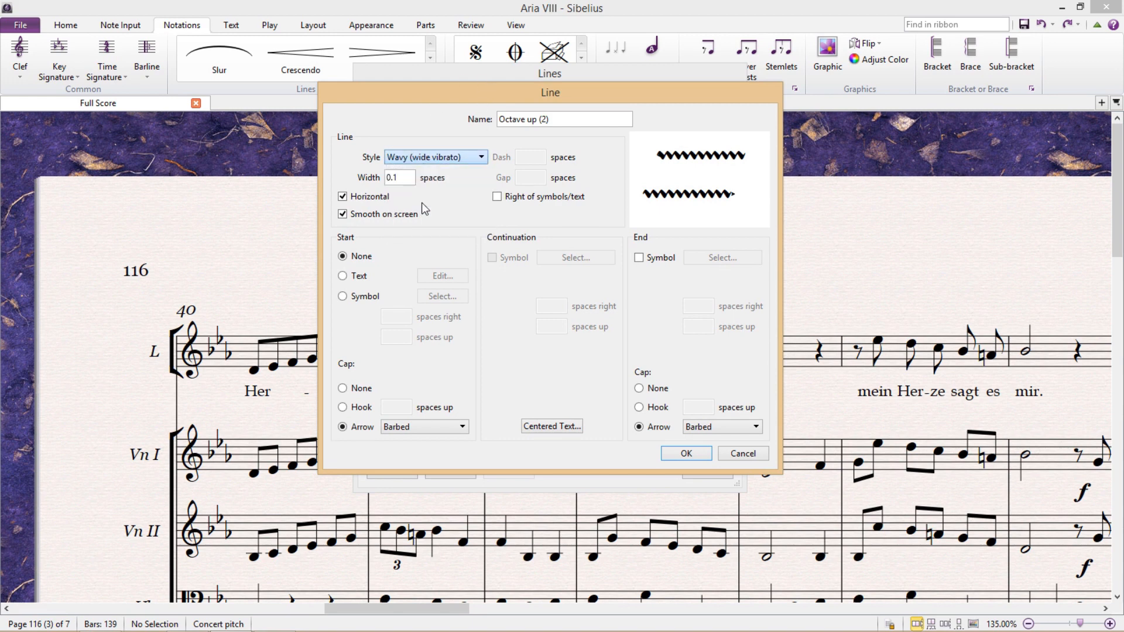
click(745, 455)
click(715, 473)
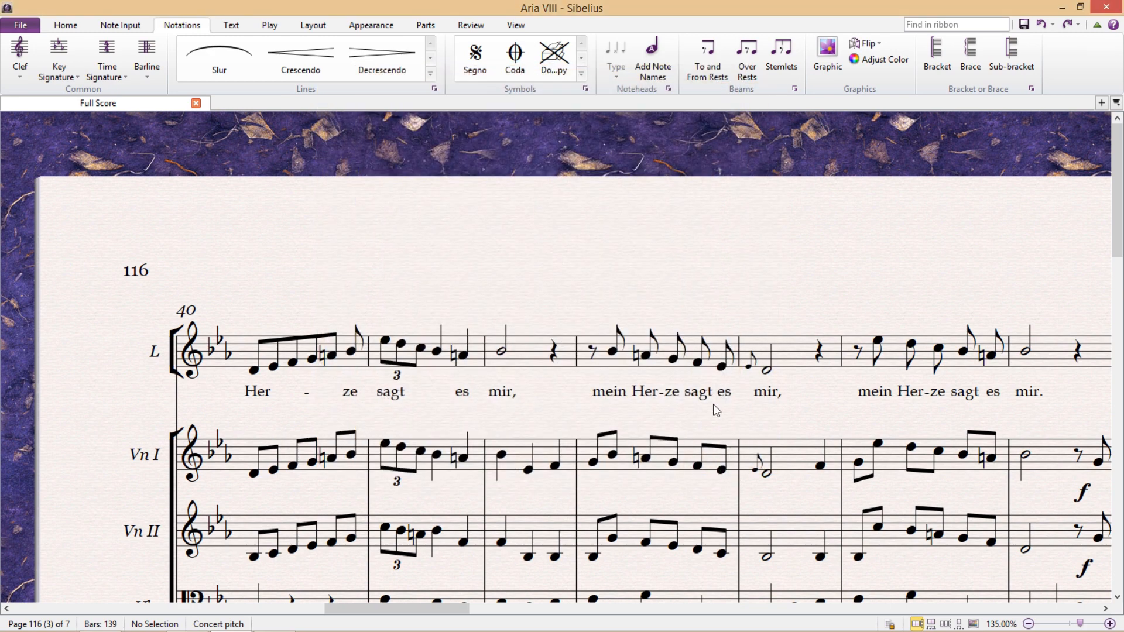
- Examine the trill segment and arpeggio segment symbols among the score's ornament symbols
click(586, 89)
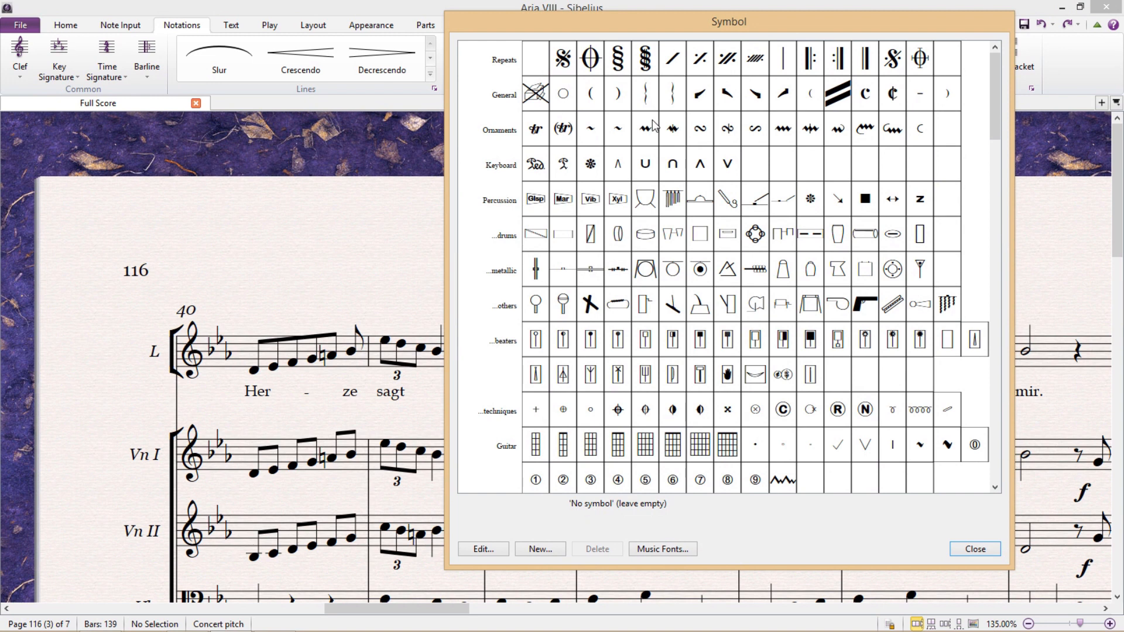
click(592, 124)
click(617, 122)
click(596, 128)
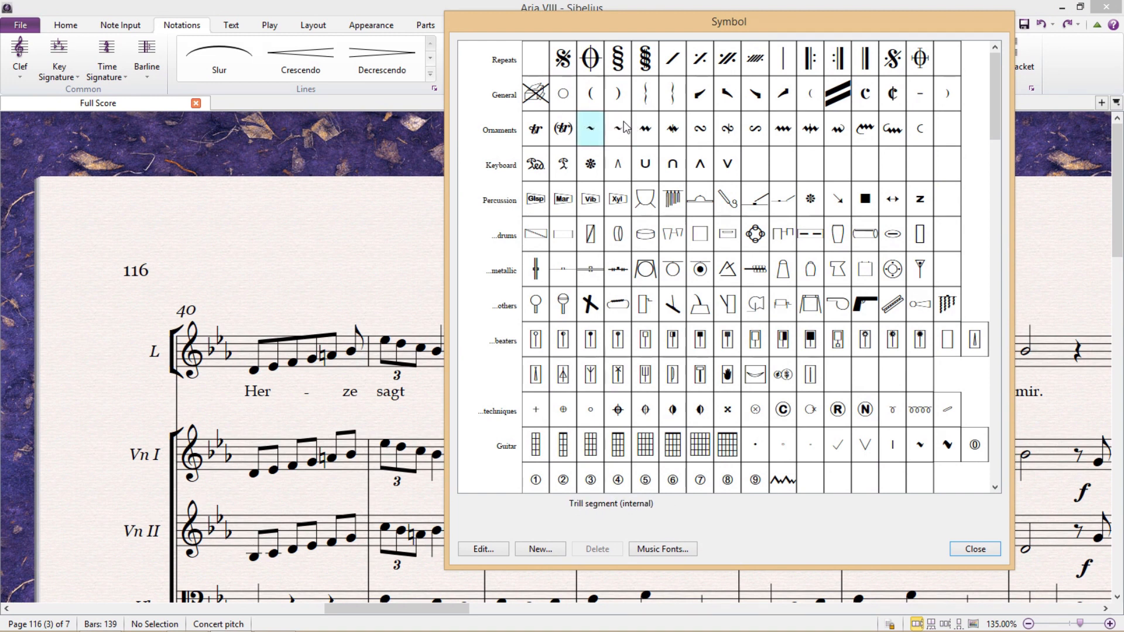
click(620, 128)
click(595, 129)
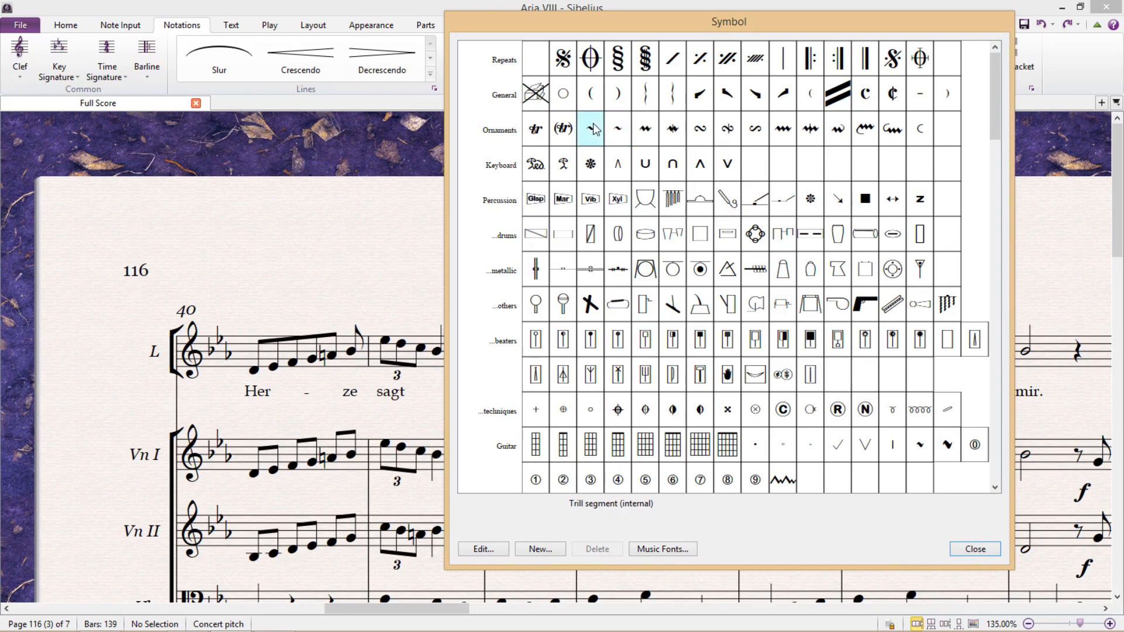
click(627, 126)
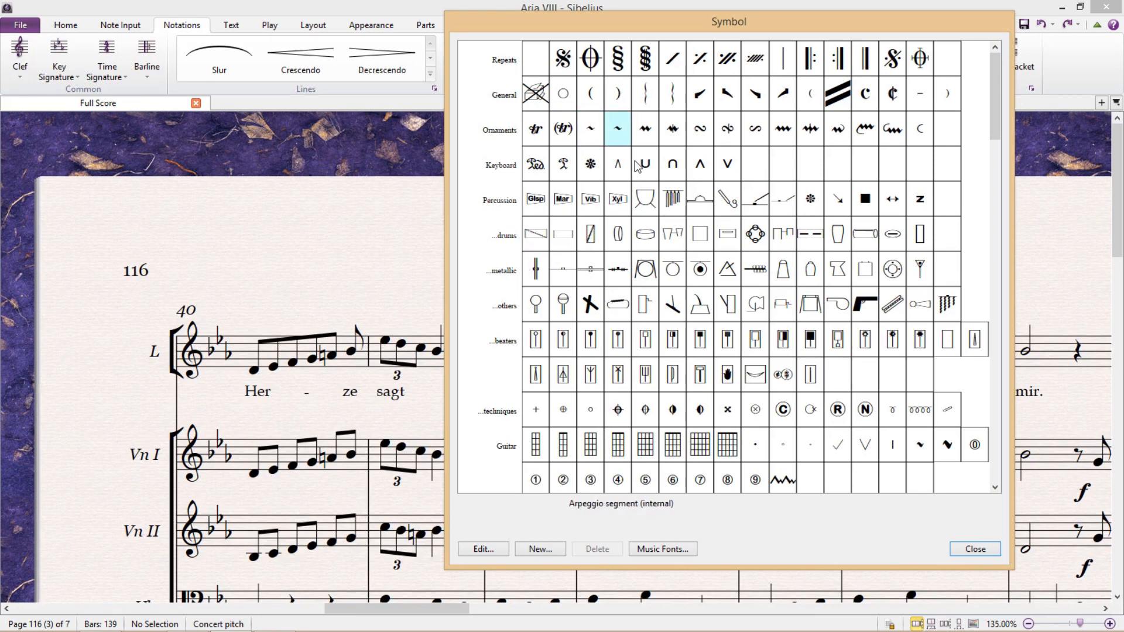
click(602, 139)
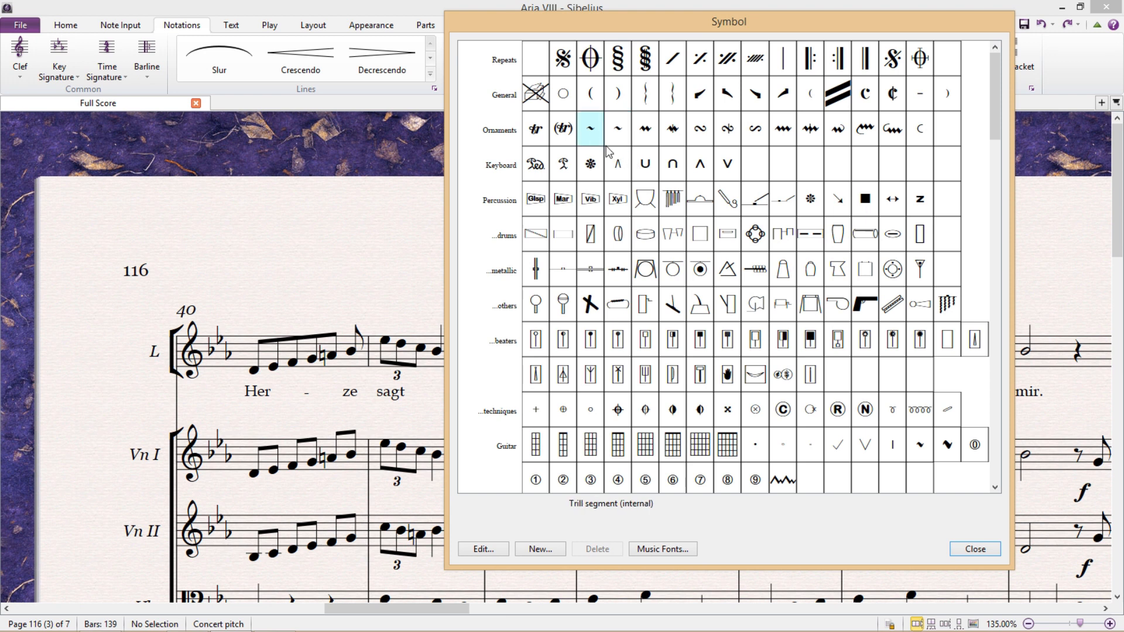
- Compare the vibrato segment and wide vibrato segment symbols in the Guitar row of the symbol table
scroll(611, 152, down, 3)
scroll(622, 166, up, 1)
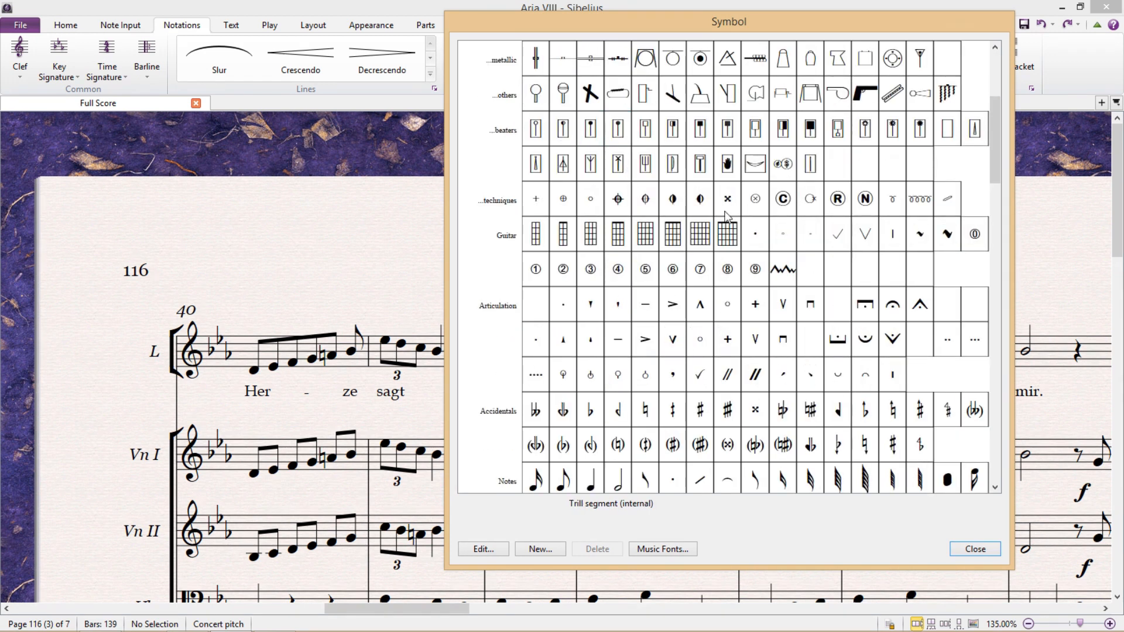
click(921, 237)
click(954, 238)
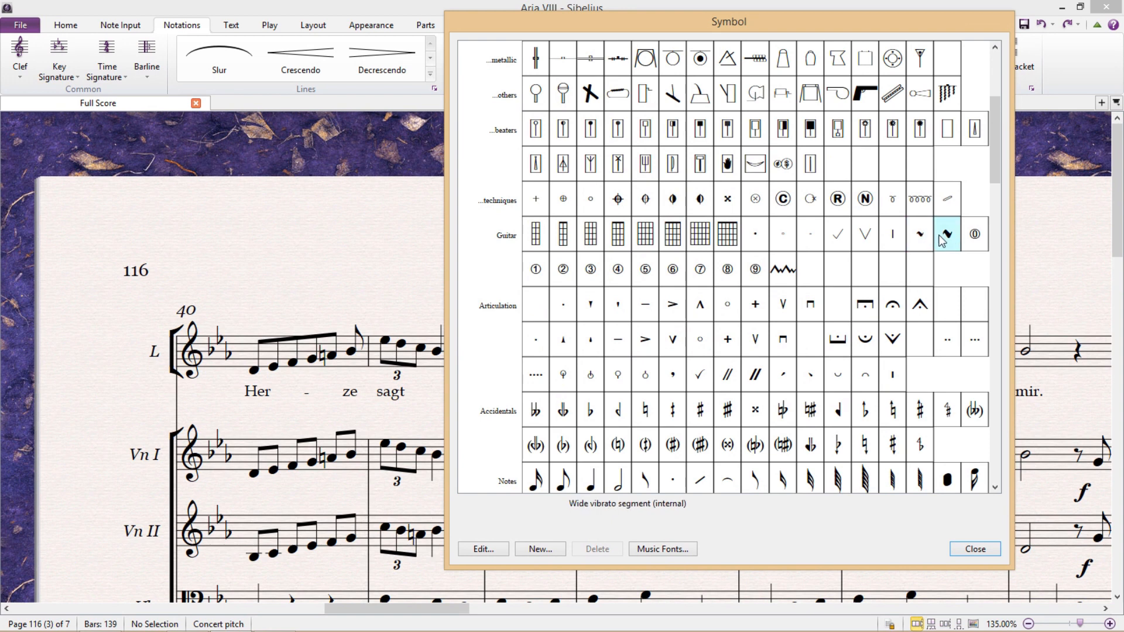
click(931, 241)
click(957, 230)
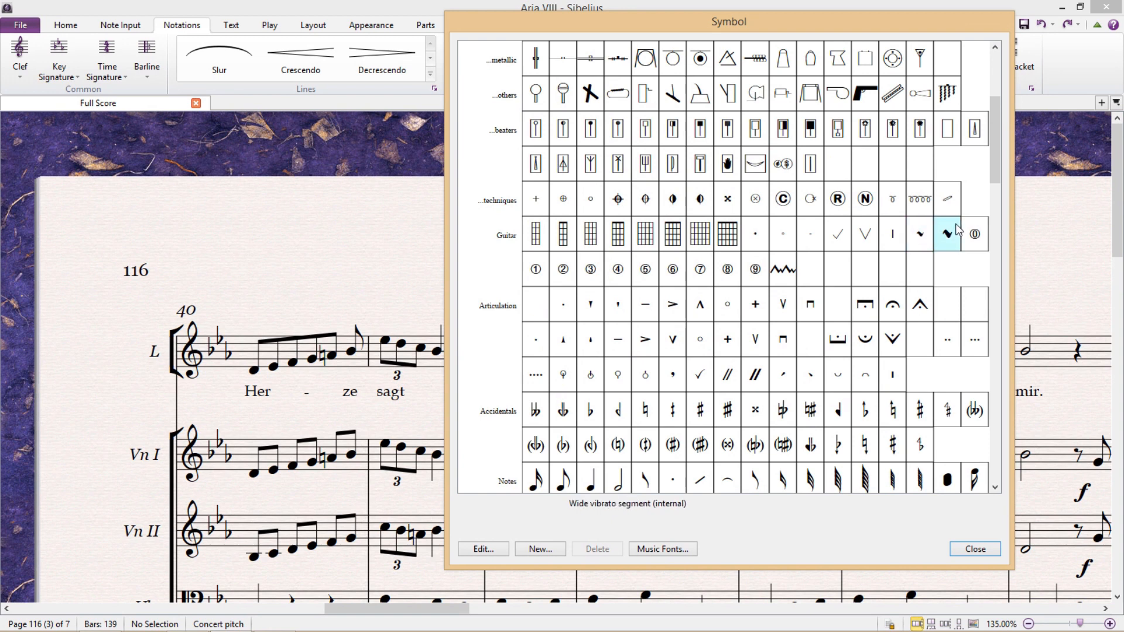
- Redefine the Vibrato segment (internal) symbol to use character 33 of the Vibrato music font, and close the symbol editor
click(923, 234)
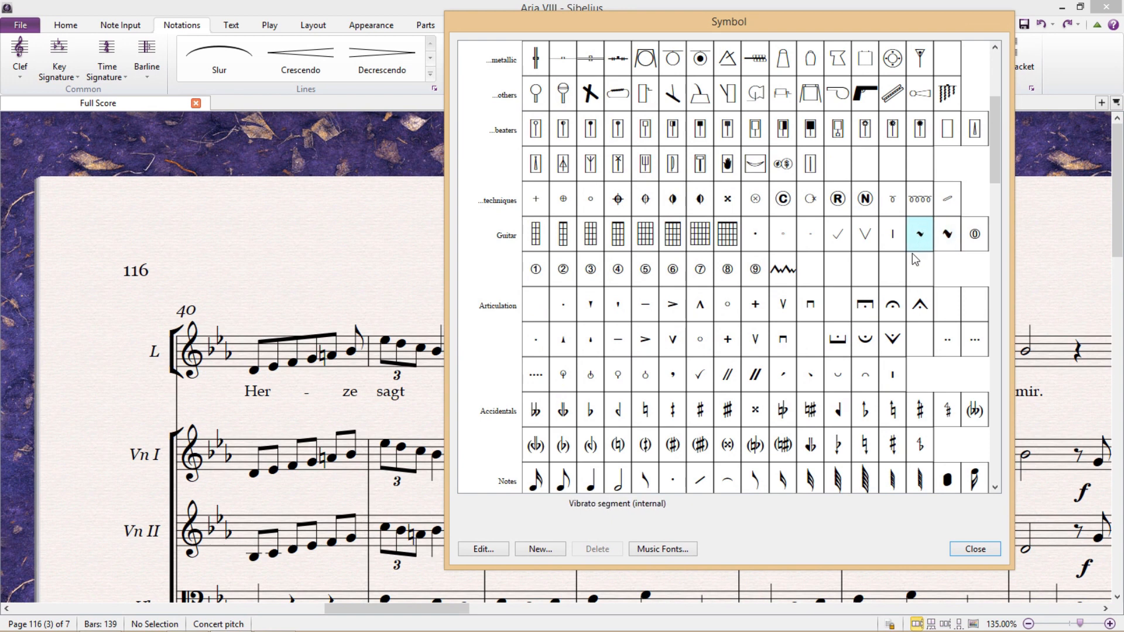
click(489, 550)
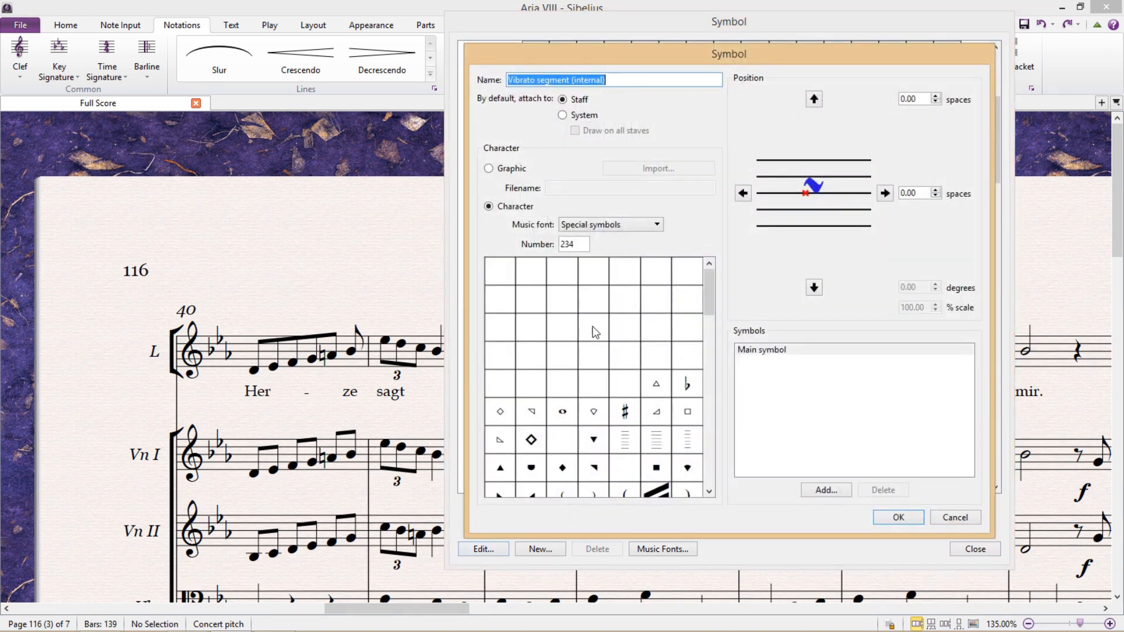
click(636, 225)
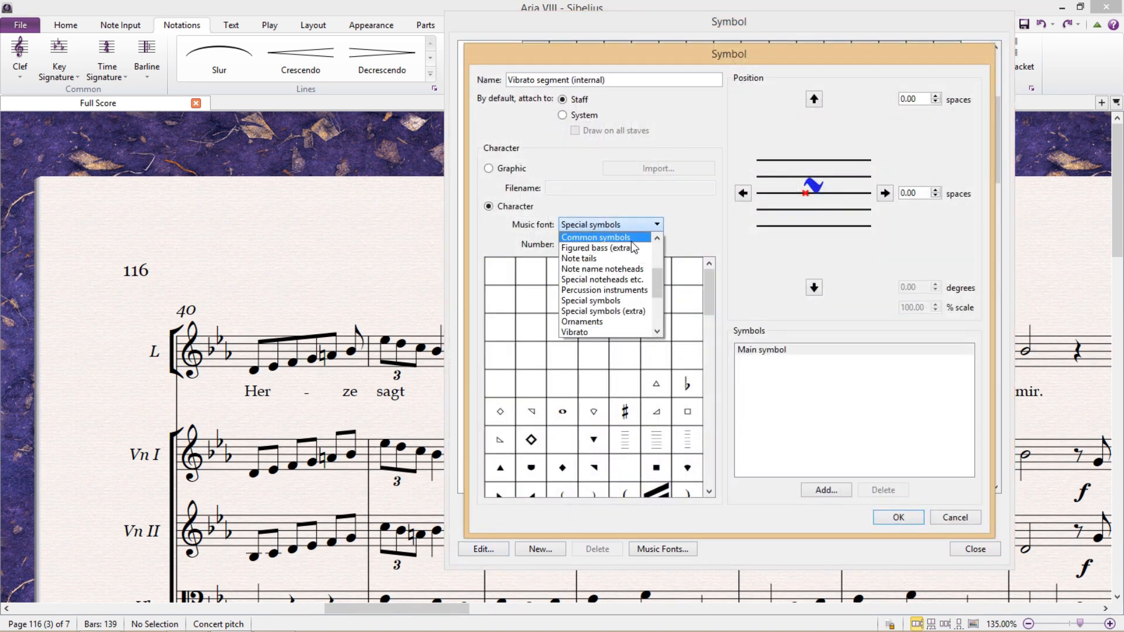
scroll(634, 249, down, 1)
click(594, 311)
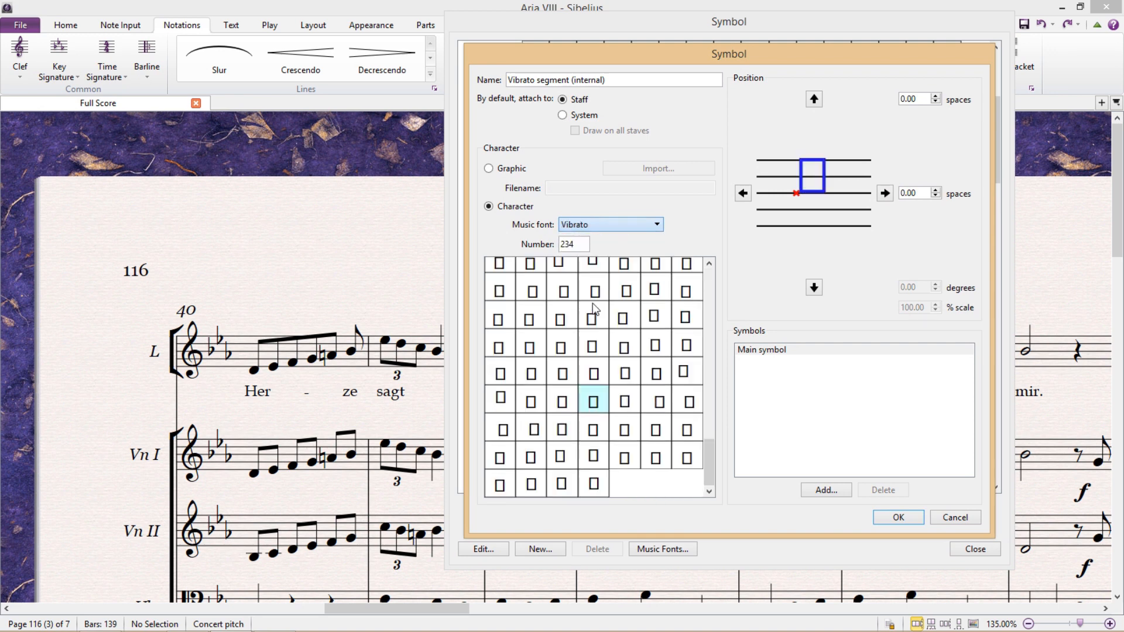
scroll(614, 362, up, 5)
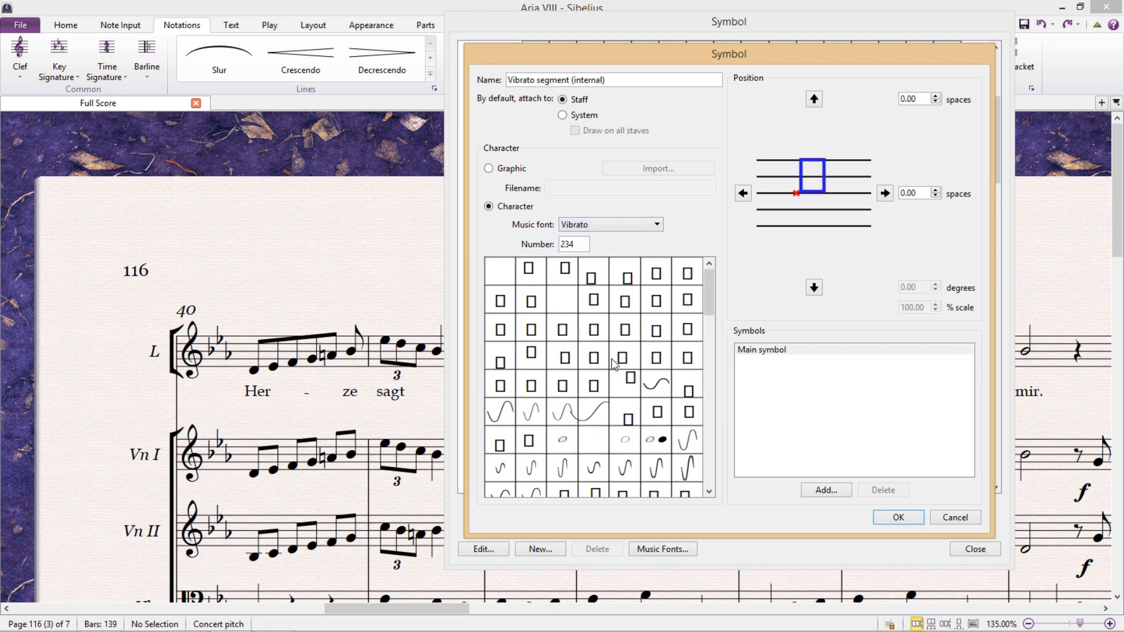
click(657, 384)
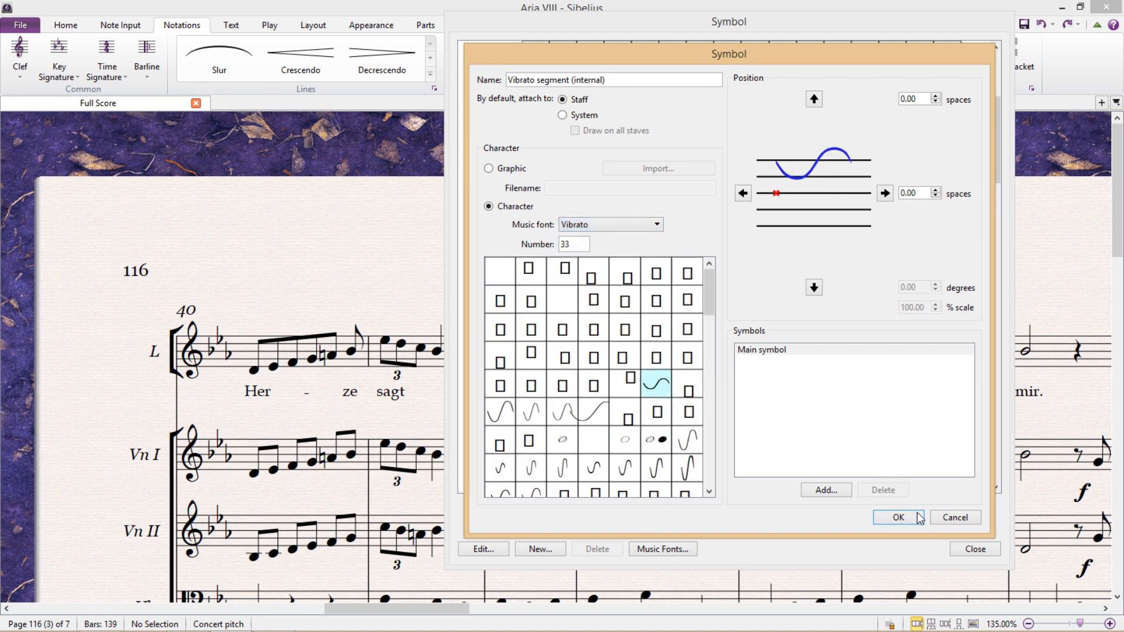
click(899, 518)
click(974, 550)
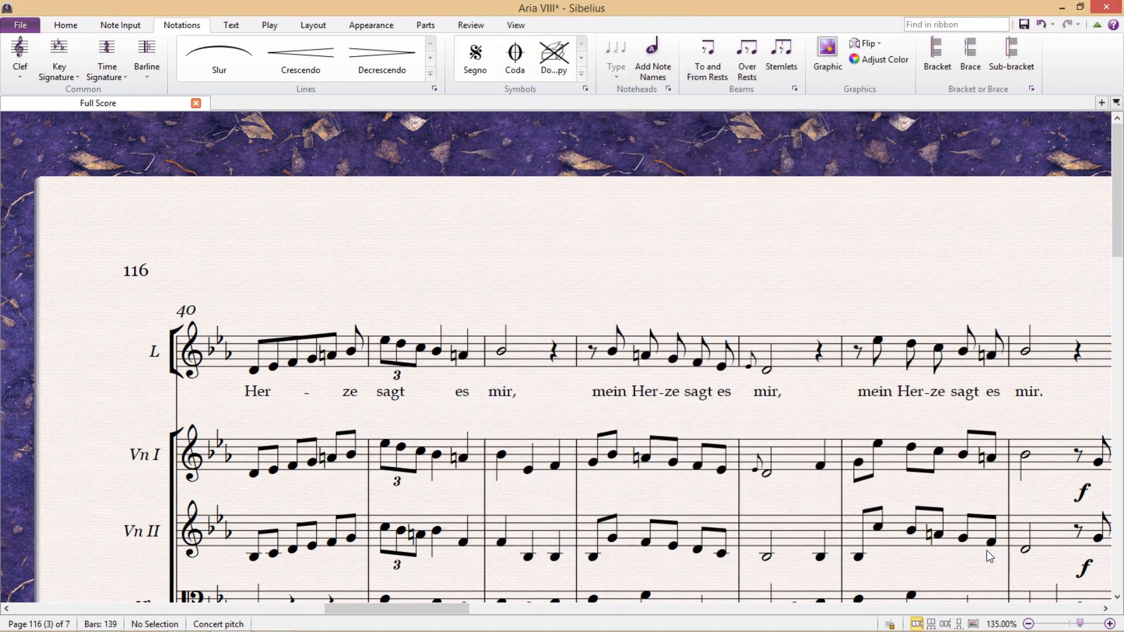
- Open the editor for the score's staff and system lines
click(433, 89)
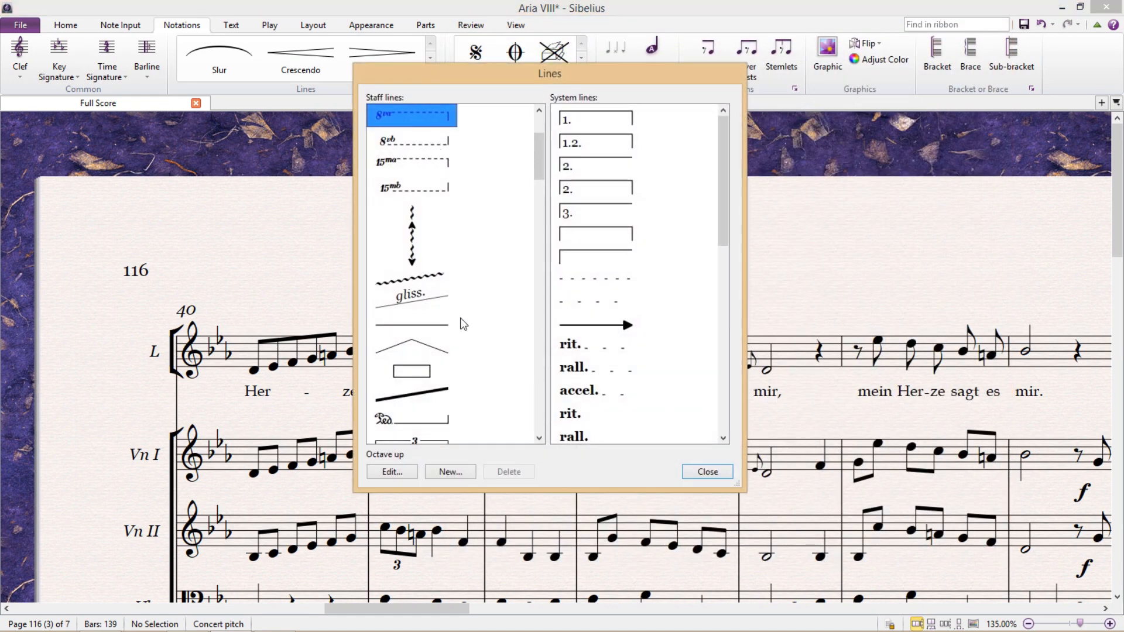